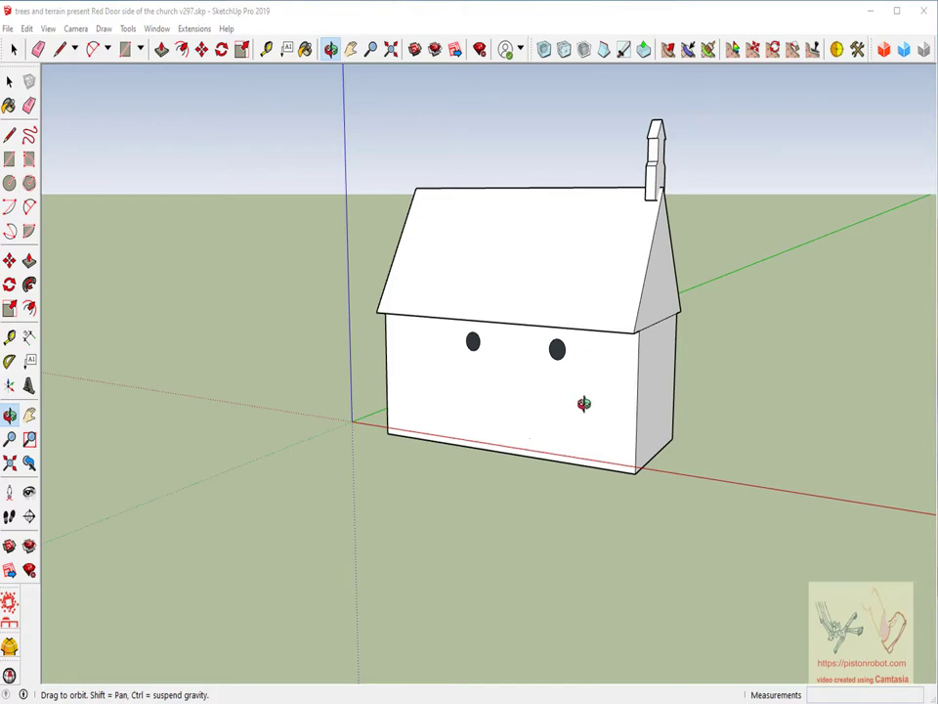
# Step: Orbit the church from the roof, below and windowed side, then centre the DSC_7935.jpg photo
pyautogui.moveTo(584, 404); pyautogui.dragTo(399, 385)
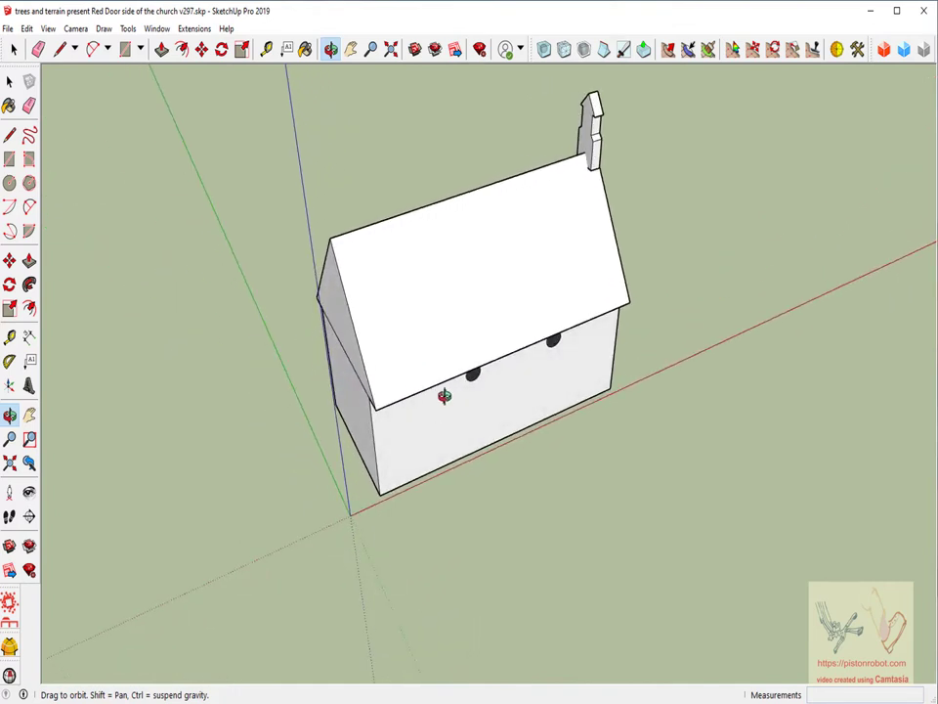
pyautogui.moveTo(454, 409); pyautogui.dragTo(556, 266)
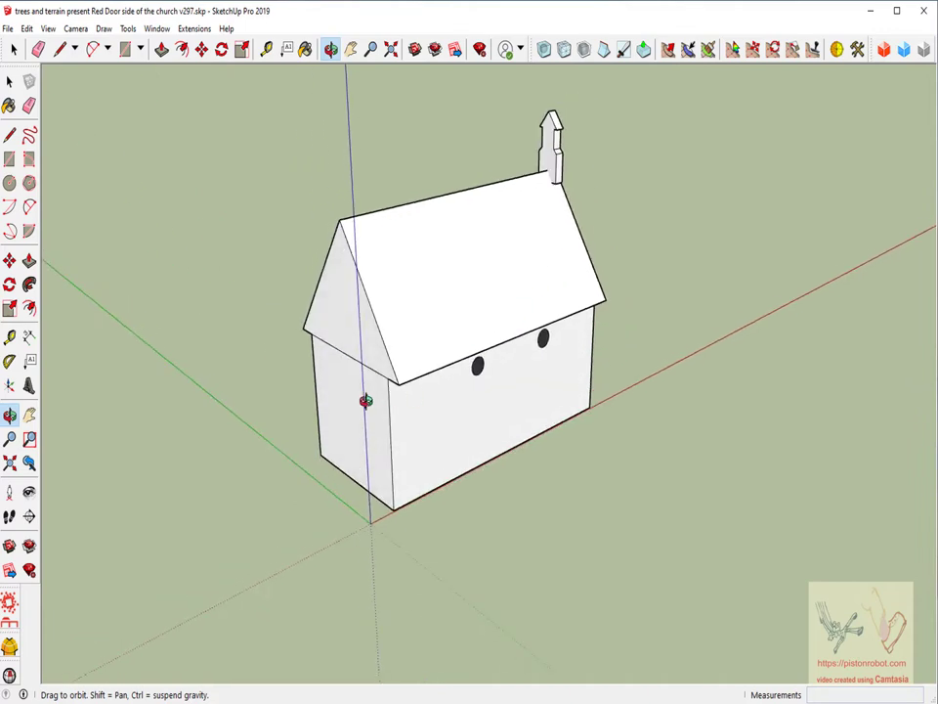
pyautogui.moveTo(367, 399); pyautogui.dragTo(519, 457)
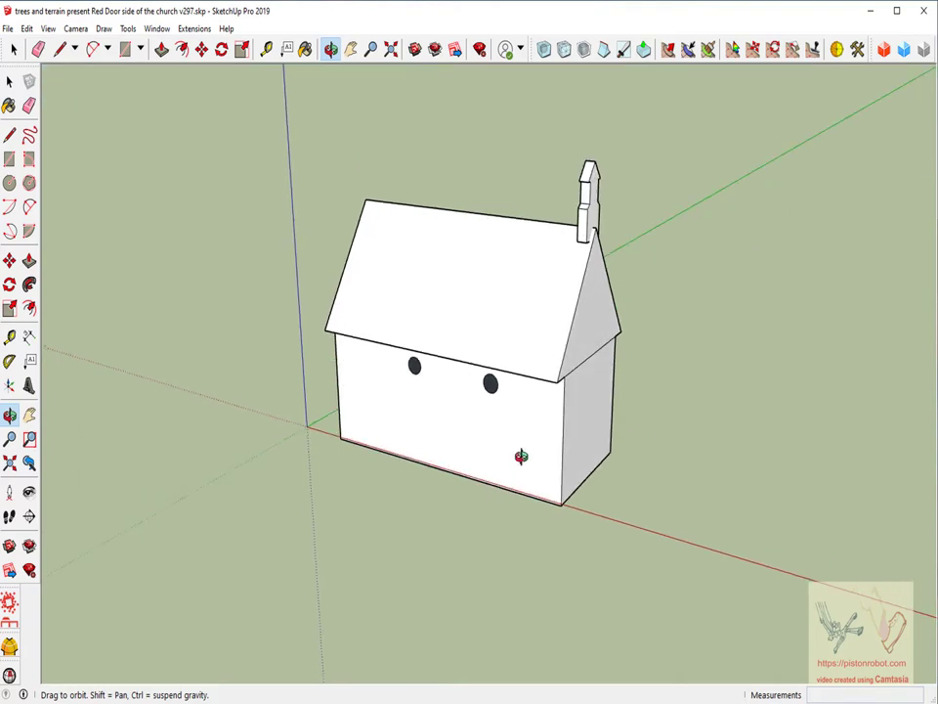
pyautogui.moveTo(454, 412); pyautogui.dragTo(479, 443)
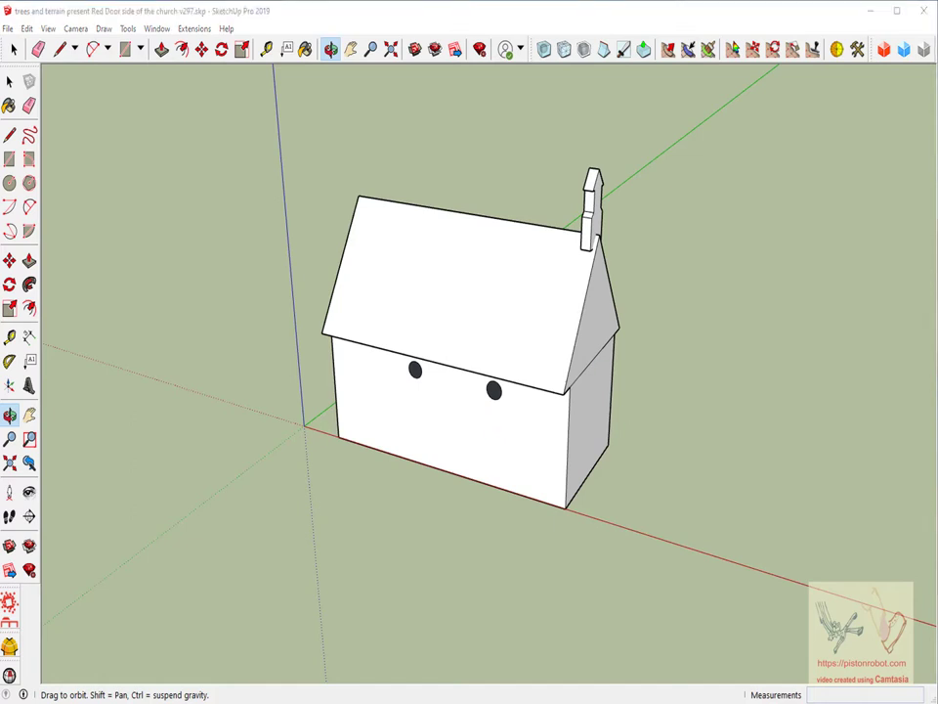
pyautogui.moveTo(804, 157)
pyautogui.mouseDown()
pyautogui.moveTo(555, 136)
pyautogui.moveTo(312, 81)
pyautogui.moveTo(260, 38)
pyautogui.mouseUp()
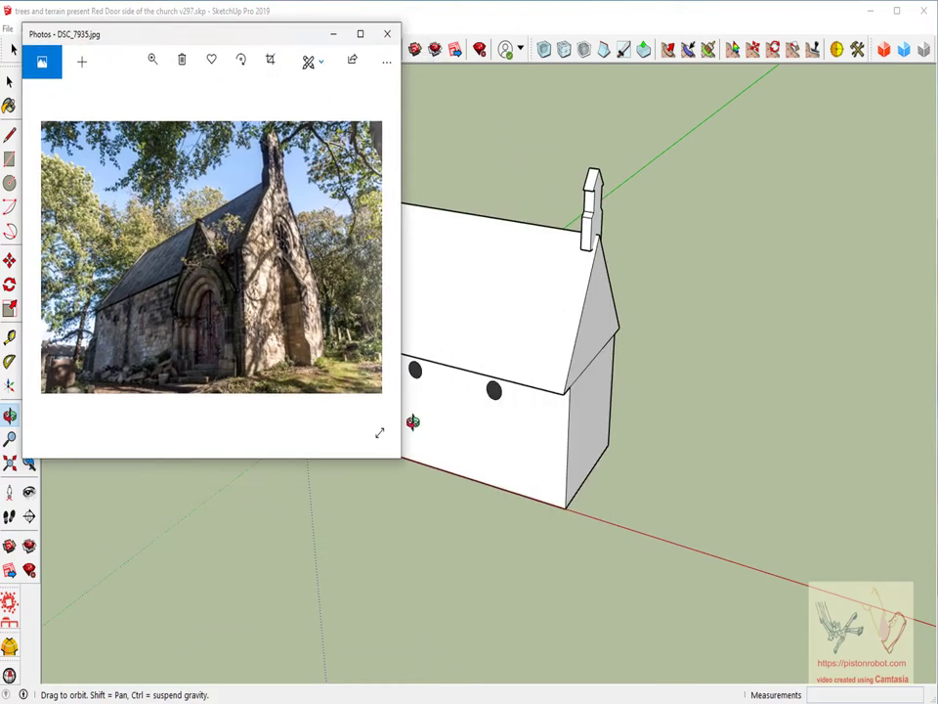
# Step: Enlarge the Photos window to study the stone church reference image
pyautogui.moveTo(400, 456); pyautogui.dragTo(906, 672)
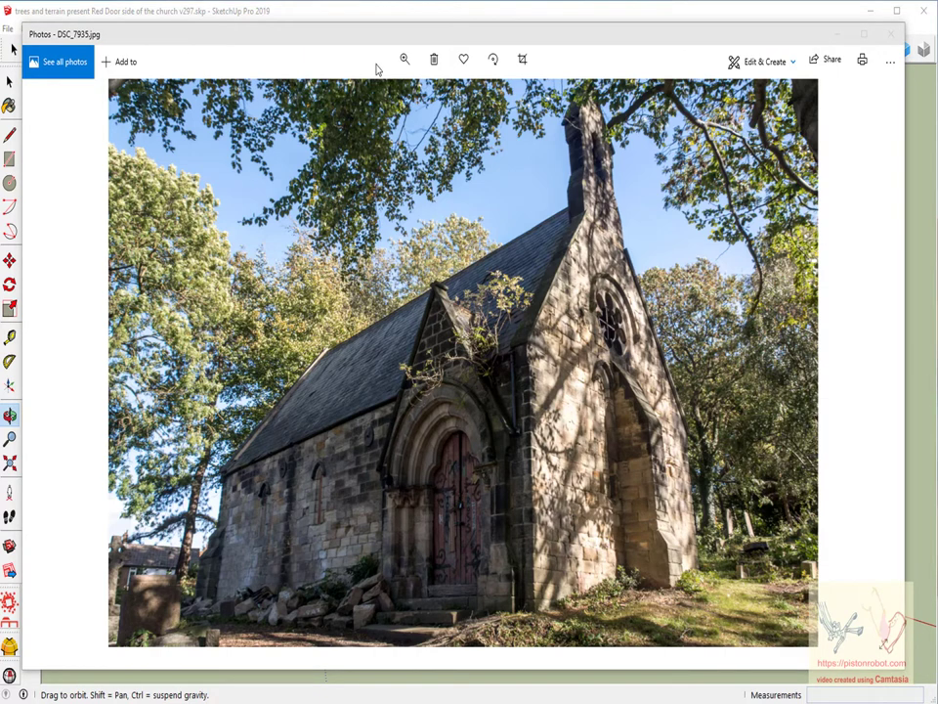
pyautogui.click(442, 44)
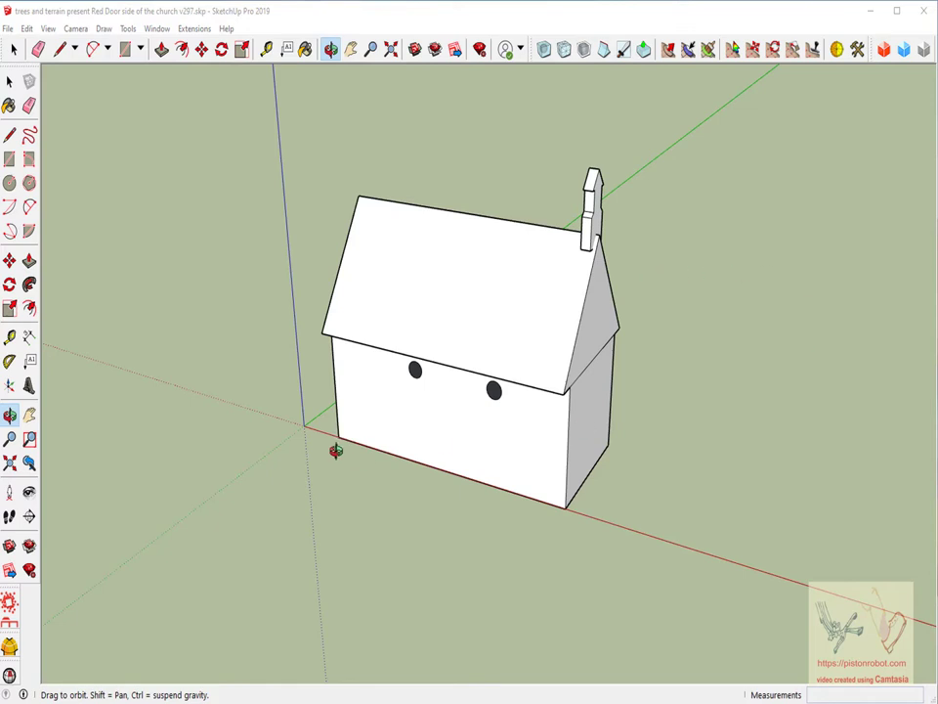
pyautogui.moveTo(496, 415); pyautogui.dragTo(464, 409)
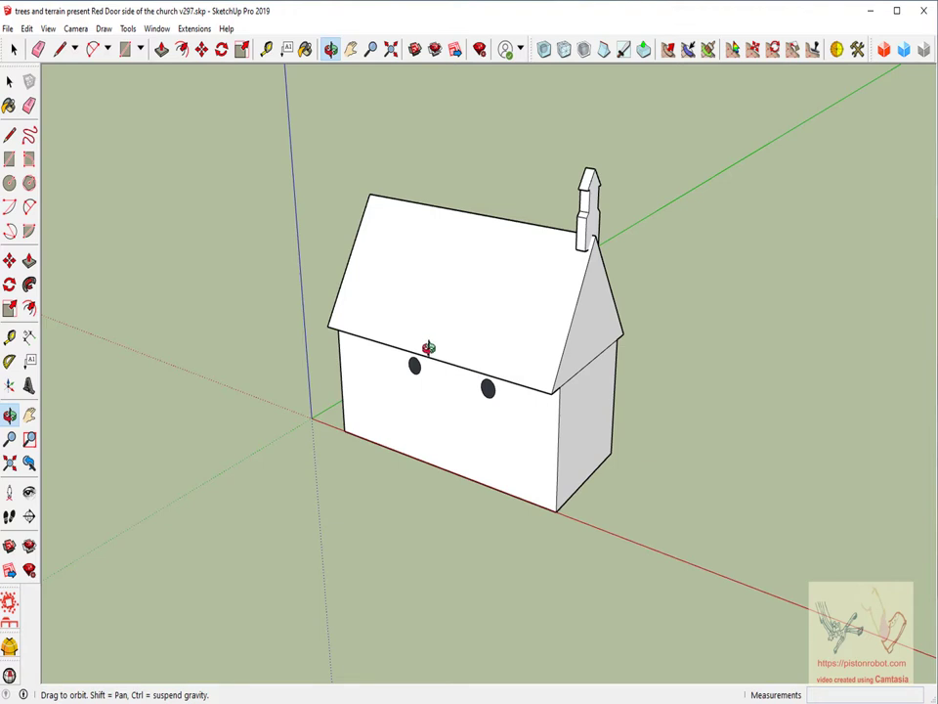
pyautogui.moveTo(429, 350); pyautogui.dragTo(568, 409)
pyautogui.moveTo(446, 416); pyautogui.dragTo(593, 316)
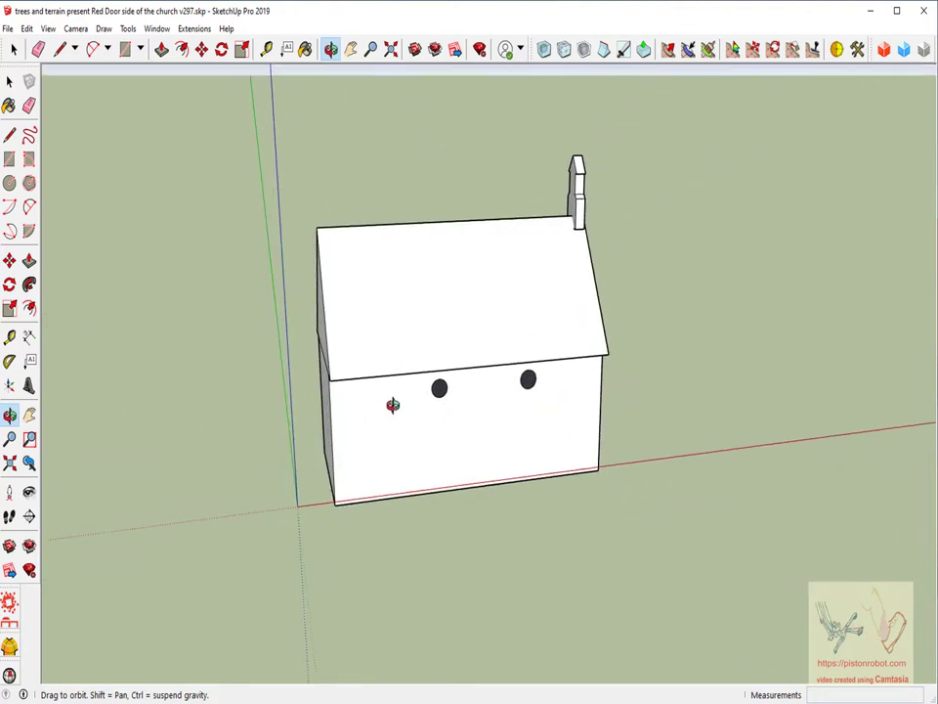
pyautogui.moveTo(390, 404); pyautogui.dragTo(565, 392)
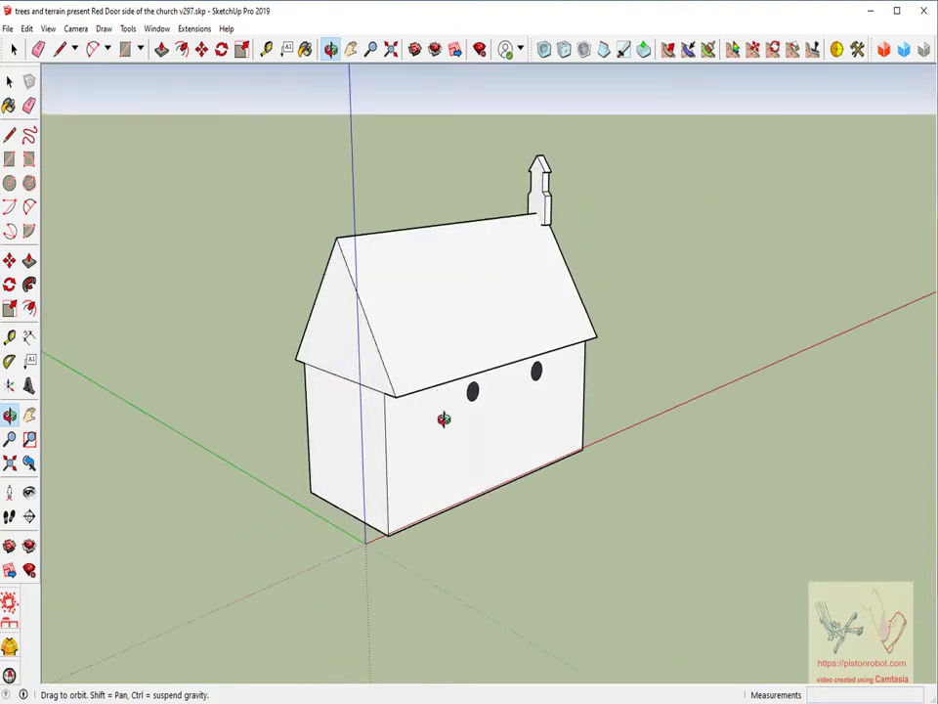
pyautogui.moveTo(447, 439); pyautogui.dragTo(412, 275)
pyautogui.scroll(5, 490, 431)
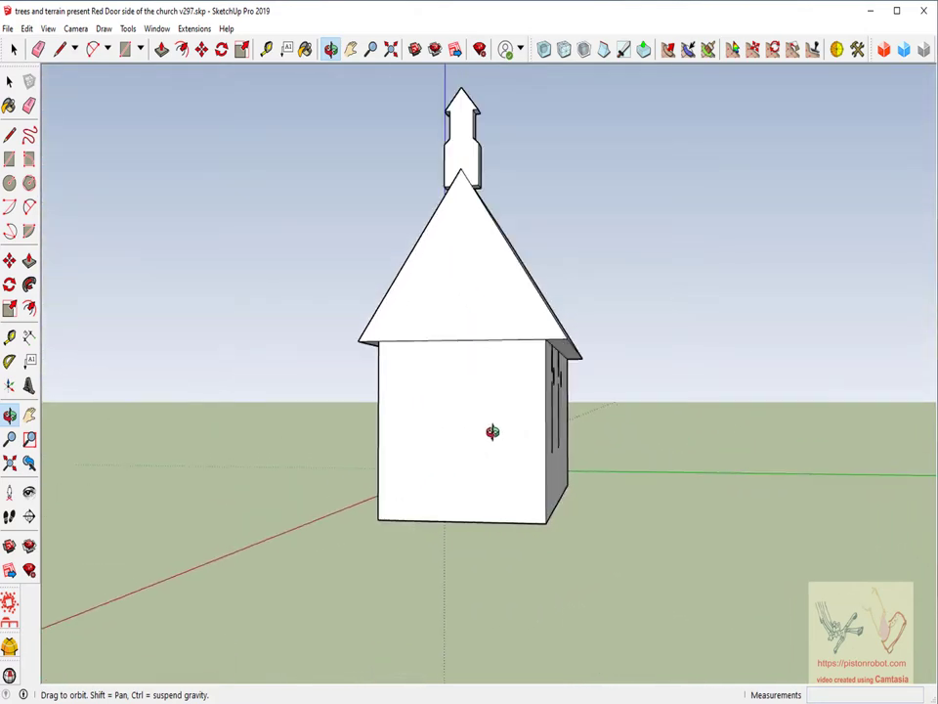
pyautogui.scroll(-4, 484, 430)
pyautogui.moveTo(469, 444); pyautogui.dragTo(600, 473)
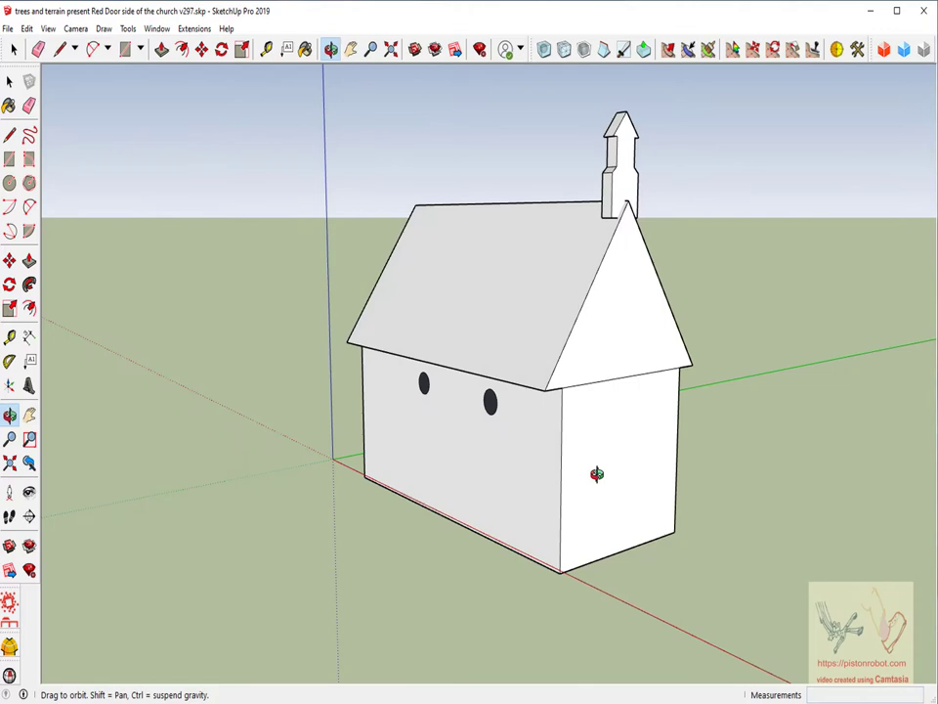
pyautogui.scroll(4, 500, 450)
pyautogui.moveTo(499, 451); pyautogui.dragTo(684, 381)
pyautogui.scroll(-3, 681, 411)
pyautogui.moveTo(676, 445); pyautogui.dragTo(578, 494)
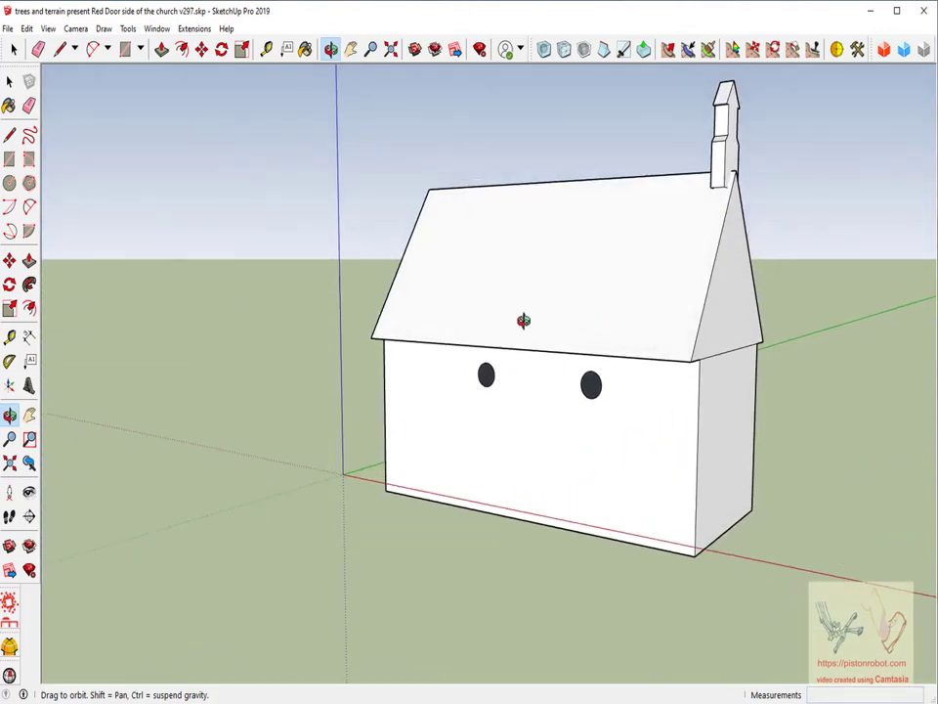
pyautogui.moveTo(720, 154); pyautogui.dragTo(599, 248)
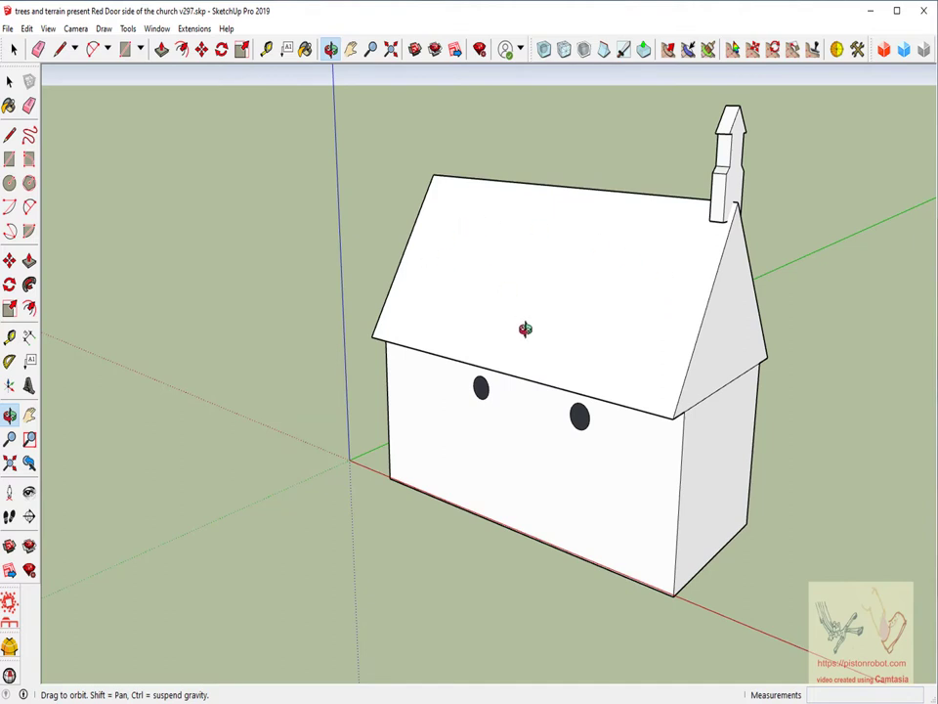
pyautogui.moveTo(527, 430); pyautogui.dragTo(469, 379)
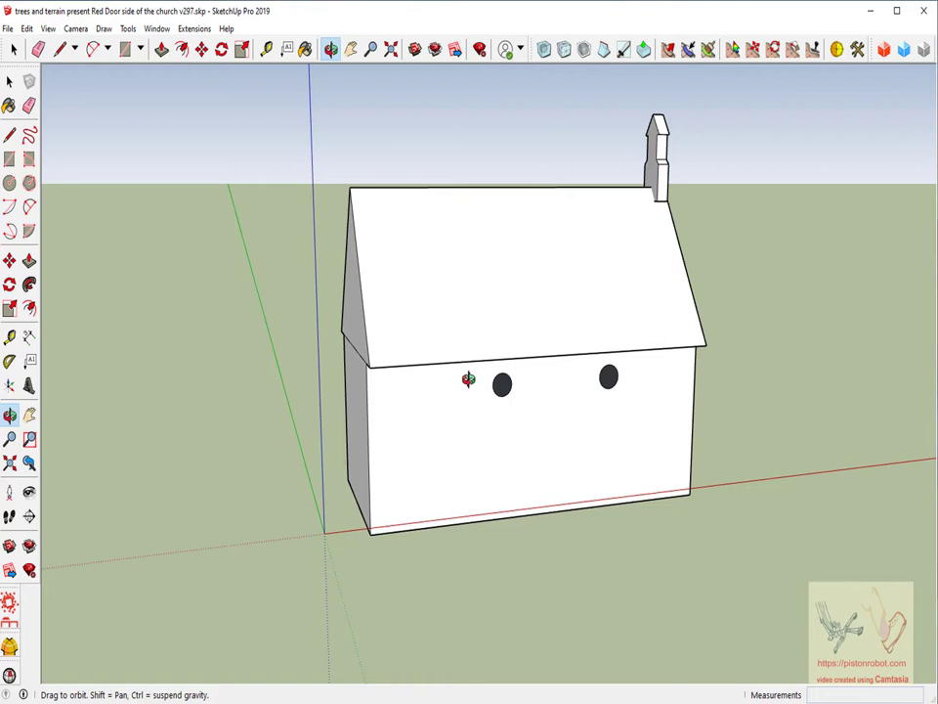
pyautogui.moveTo(453, 385); pyautogui.dragTo(385, 387)
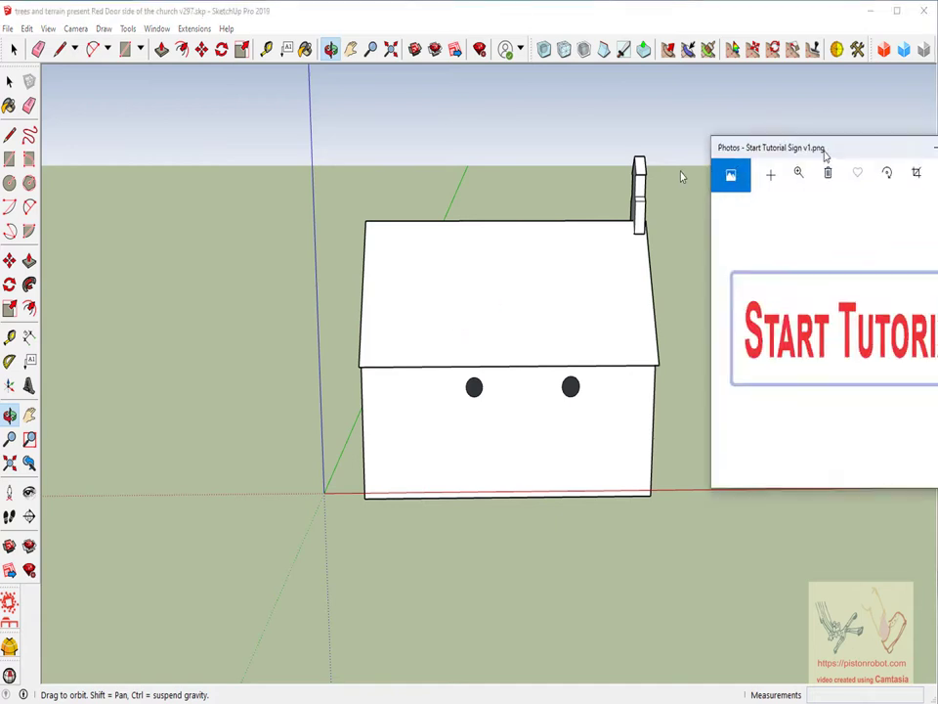
pyautogui.moveTo(823, 151); pyautogui.dragTo(346, 182)
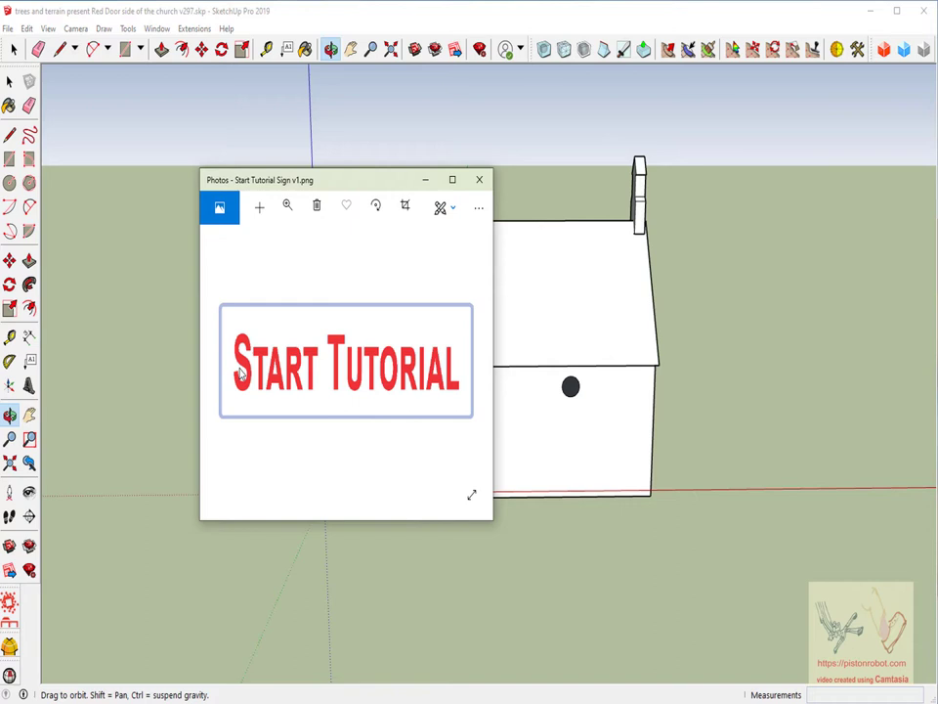
pyautogui.click(348, 153)
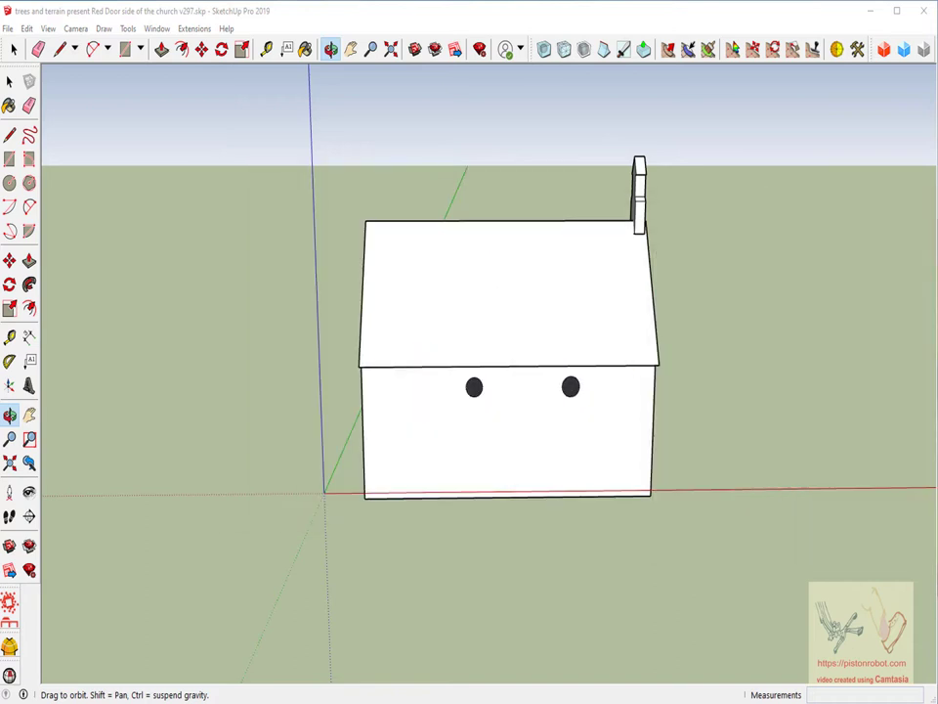
pyautogui.moveTo(819, 273); pyautogui.dragTo(436, 197)
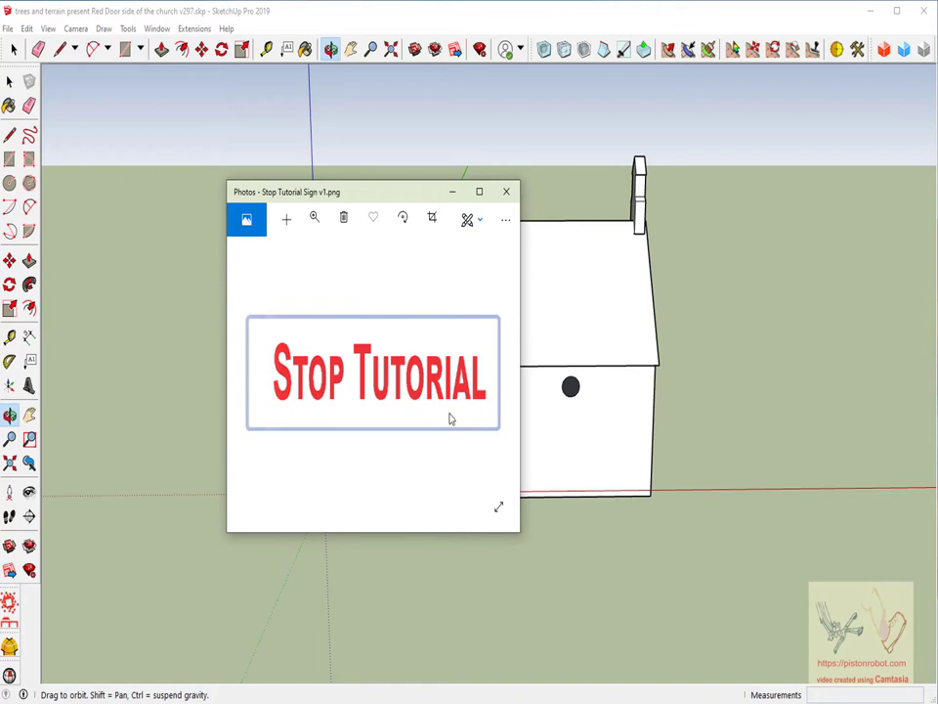
pyautogui.moveTo(392, 202); pyautogui.dragTo(435, 214)
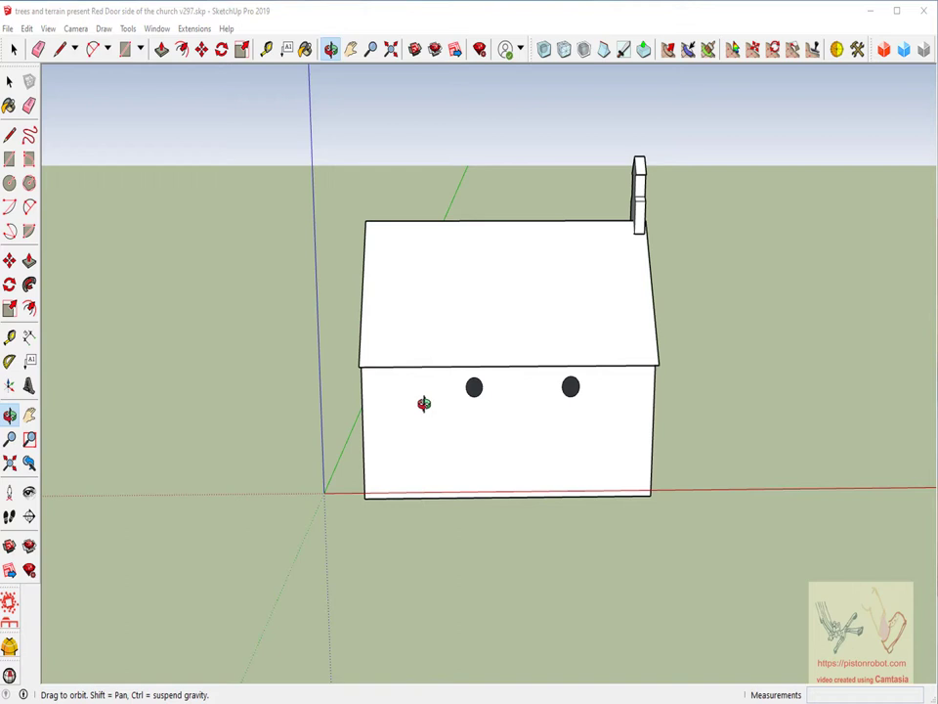
# Step: Place the Layers tray over the viewport, orbit to a higher overview, then switch to Chrome
pyautogui.moveTo(934, 293); pyautogui.dragTo(647, 177)
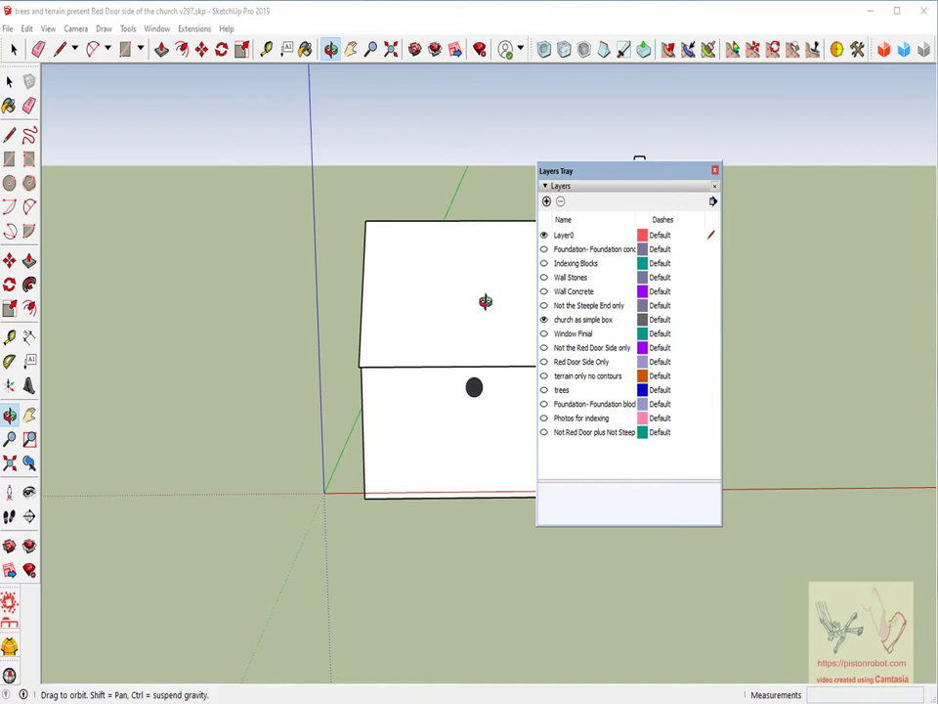
pyautogui.moveTo(486, 301); pyautogui.dragTo(431, 362)
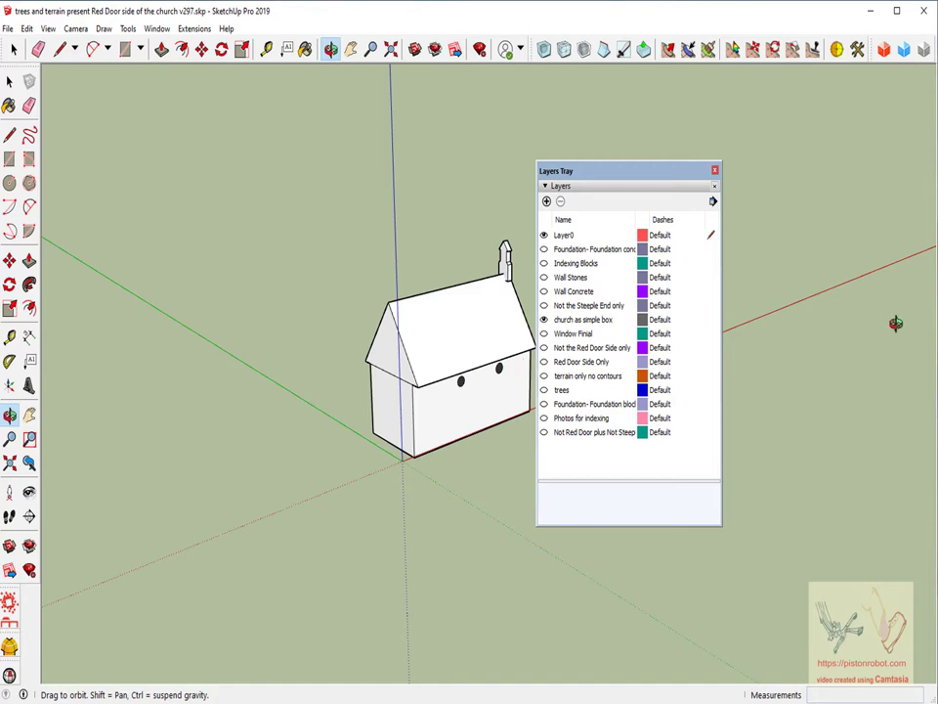
pyautogui.hotkey('alt', 'Tab')
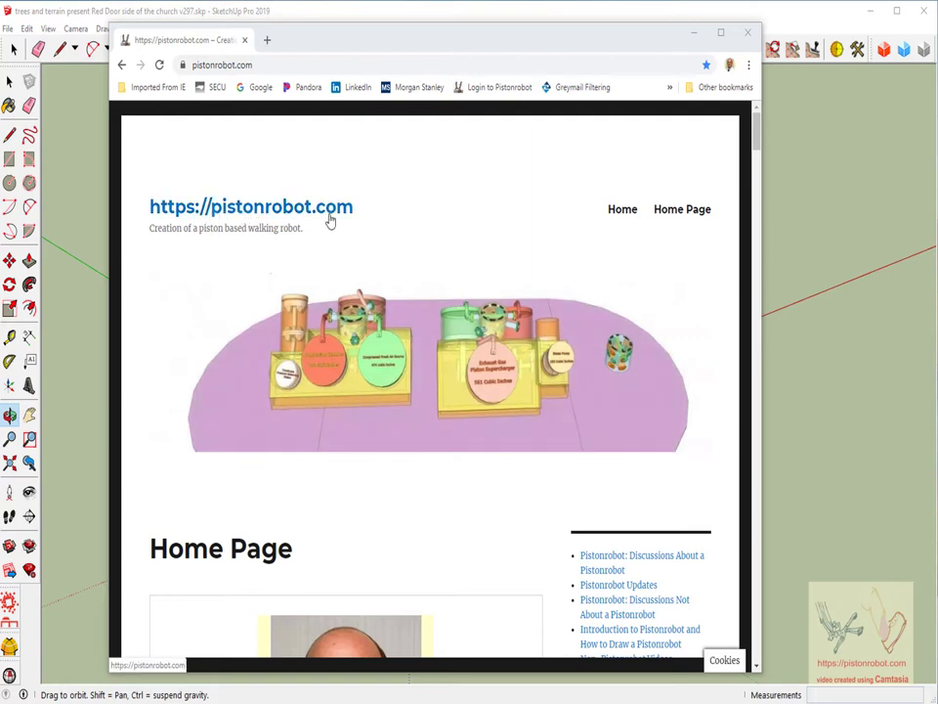
# Step: Scroll the pistonrobot.com home page and open Discussions Not About a Pistonrobot
pyautogui.scroll(-4, 593, 500)
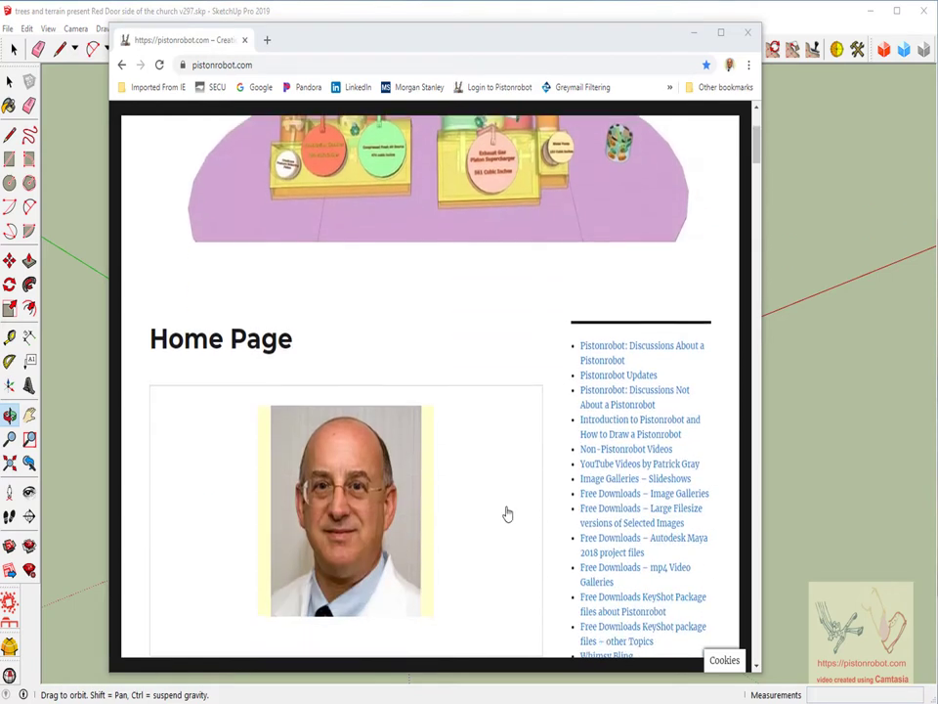
pyautogui.scroll(-1, 465, 508)
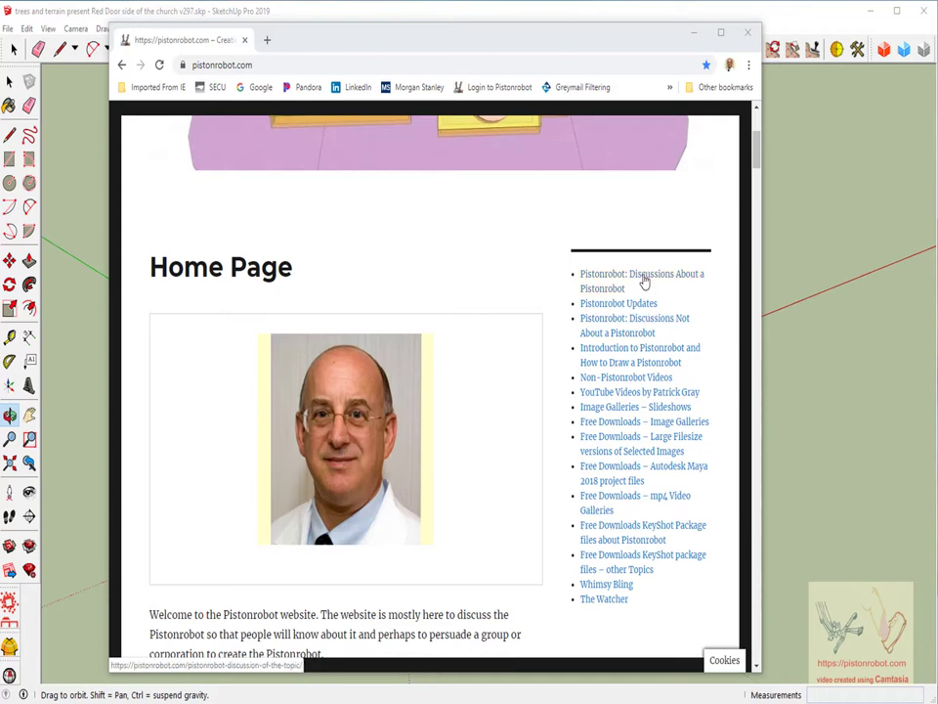
pyautogui.scroll(3, 644, 281)
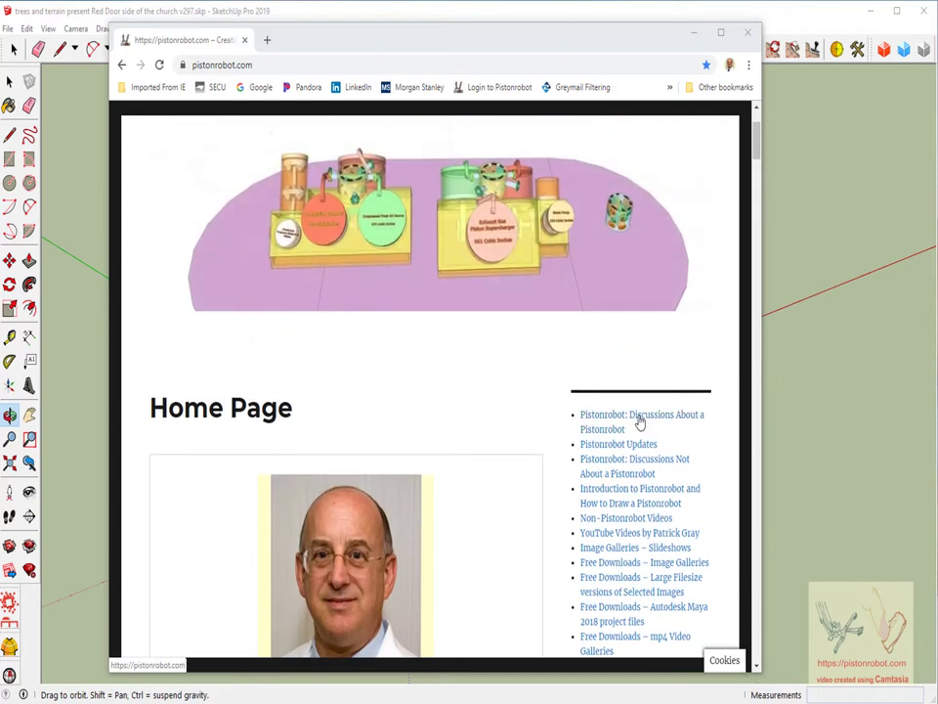
pyautogui.scroll(-3, 606, 423)
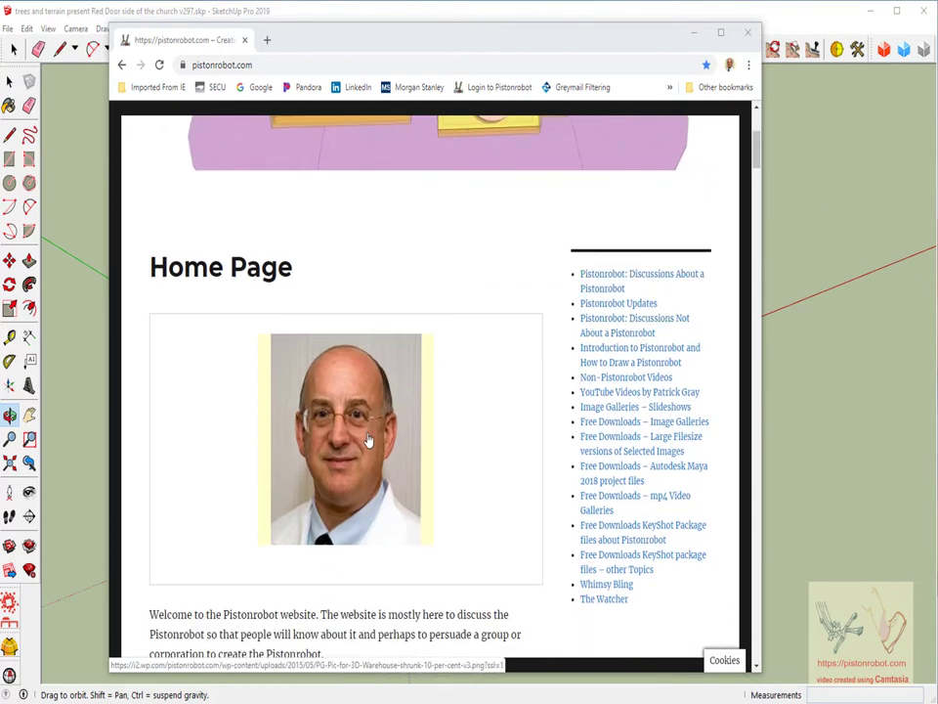
pyautogui.scroll(-2, 368, 440)
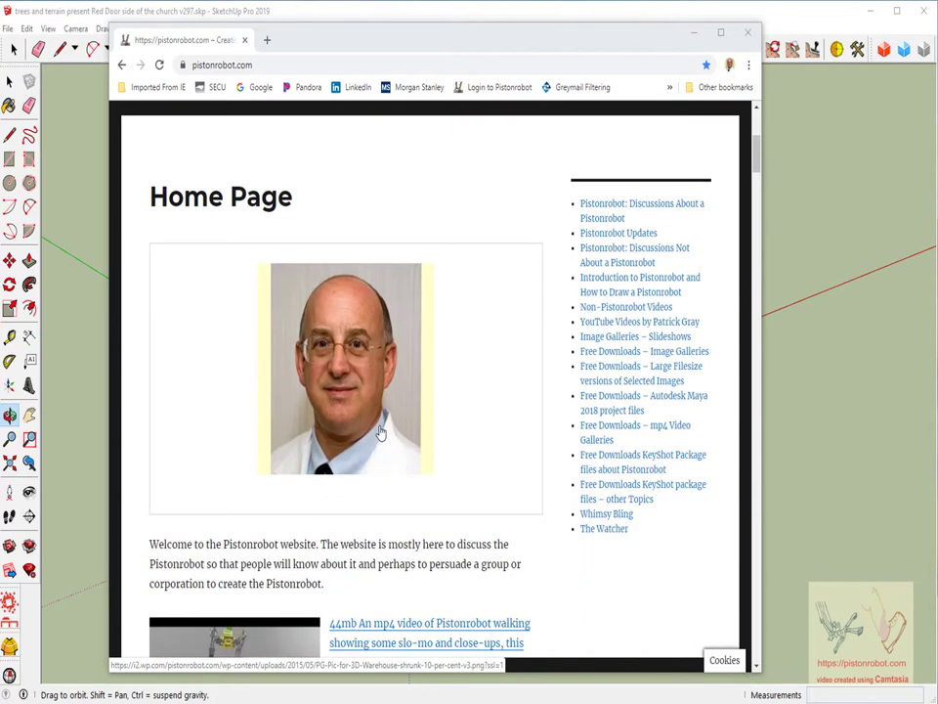
pyautogui.click(648, 254)
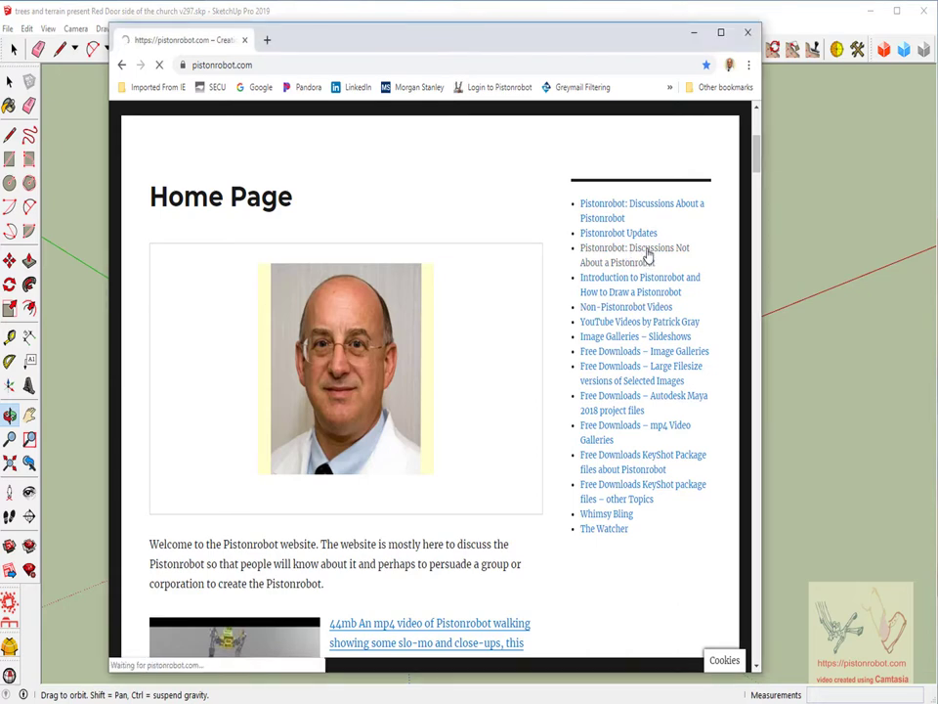
# Step: Scroll the Discussions page until the Forest Church post card is in view
pyautogui.scroll(-7, 592, 390)
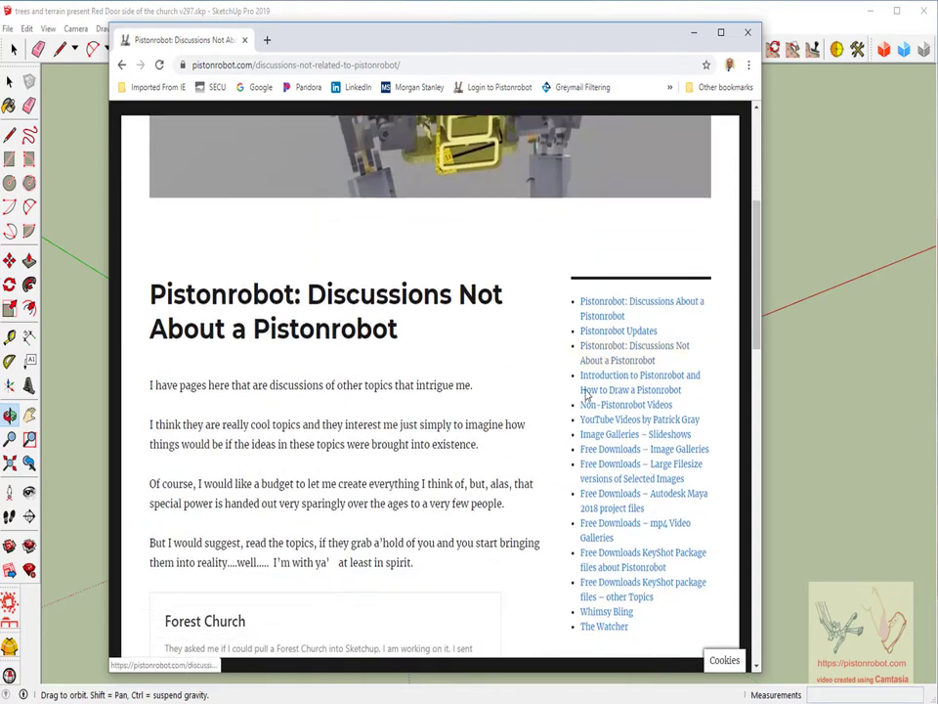
pyautogui.scroll(3, 586, 394)
pyautogui.scroll(-9, 499, 404)
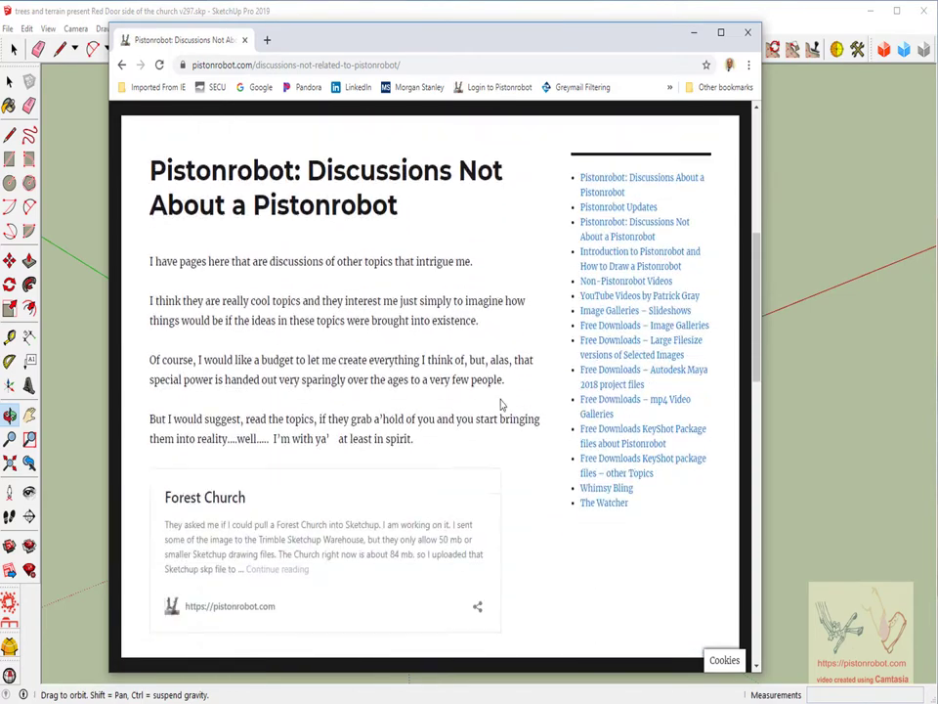
pyautogui.scroll(10, 499, 402)
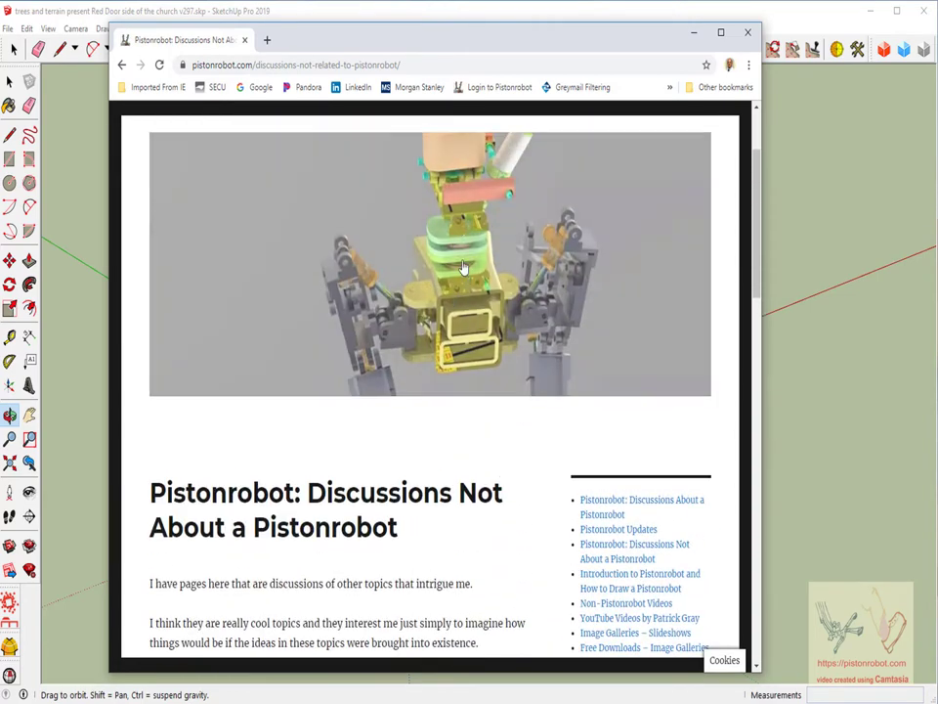
pyautogui.scroll(-10, 478, 299)
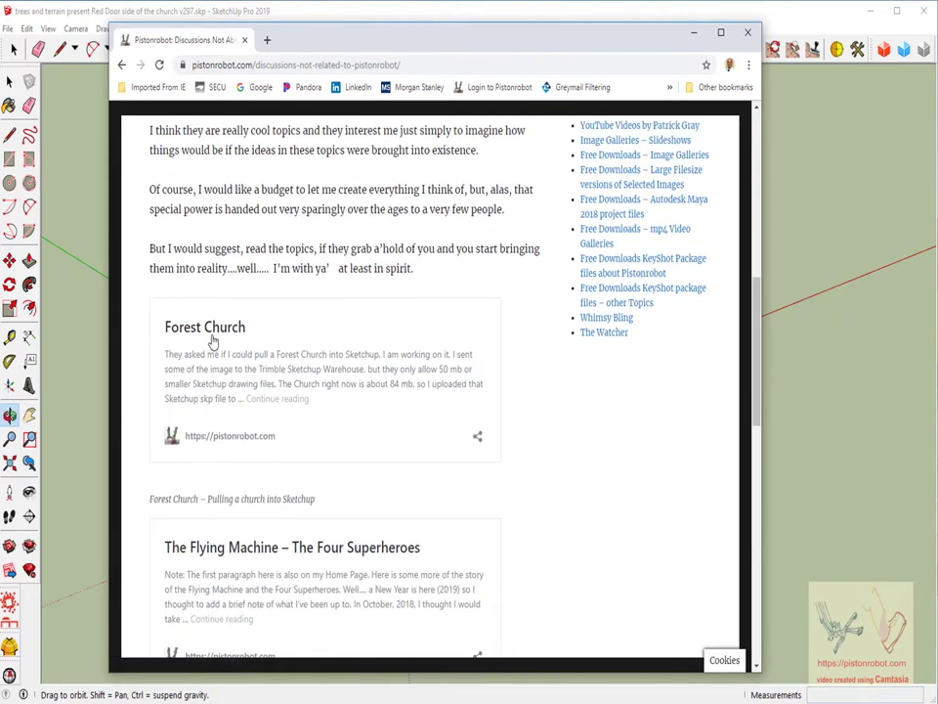
pyautogui.scroll(8, 426, 414)
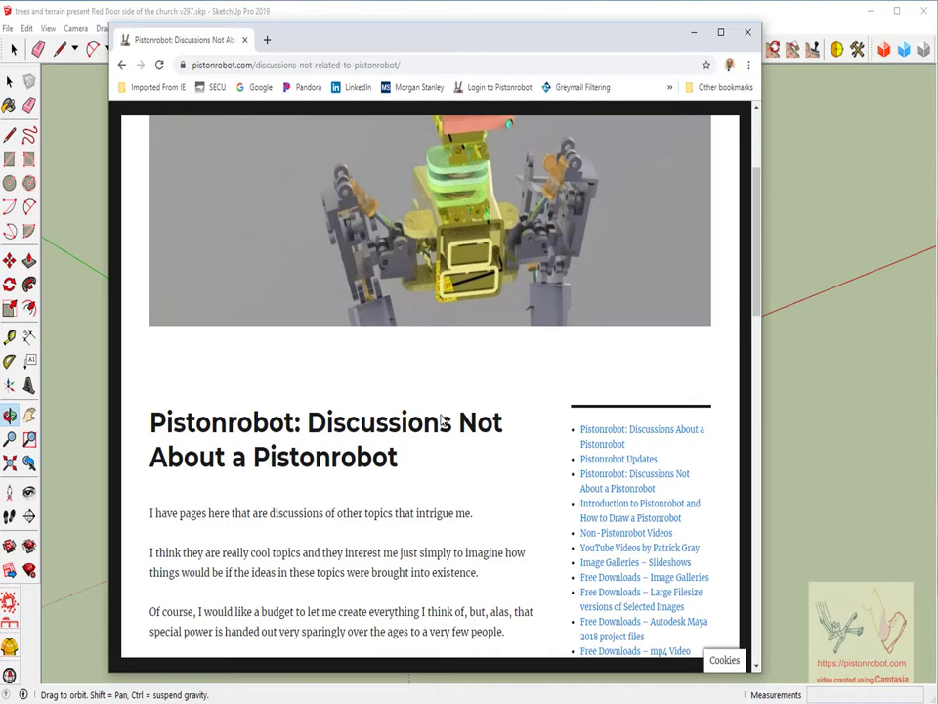
pyautogui.scroll(-11, 442, 421)
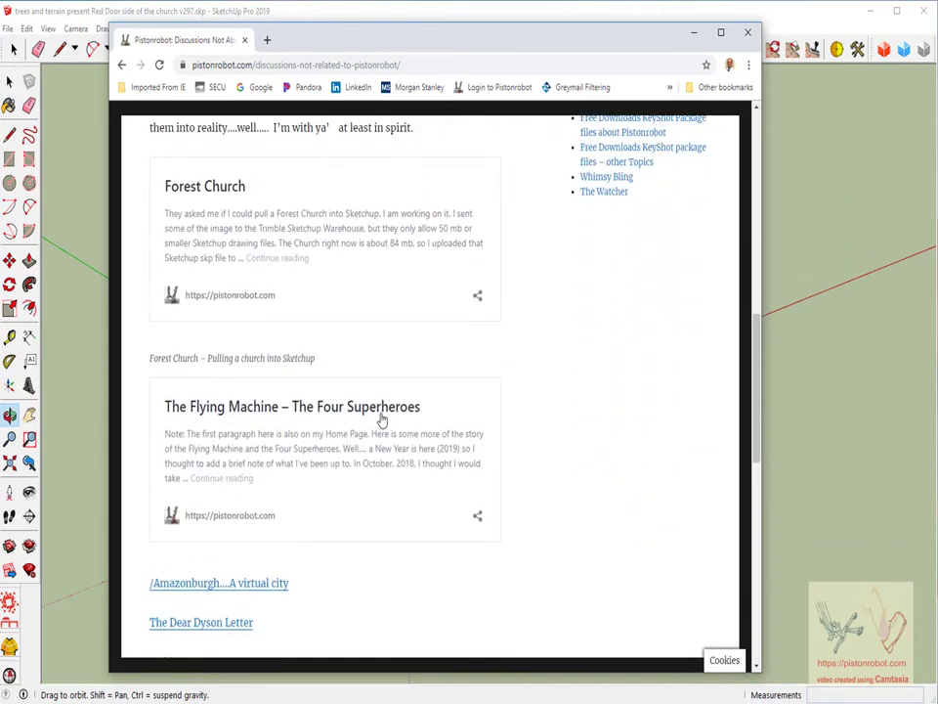
pyautogui.scroll(4, 381, 419)
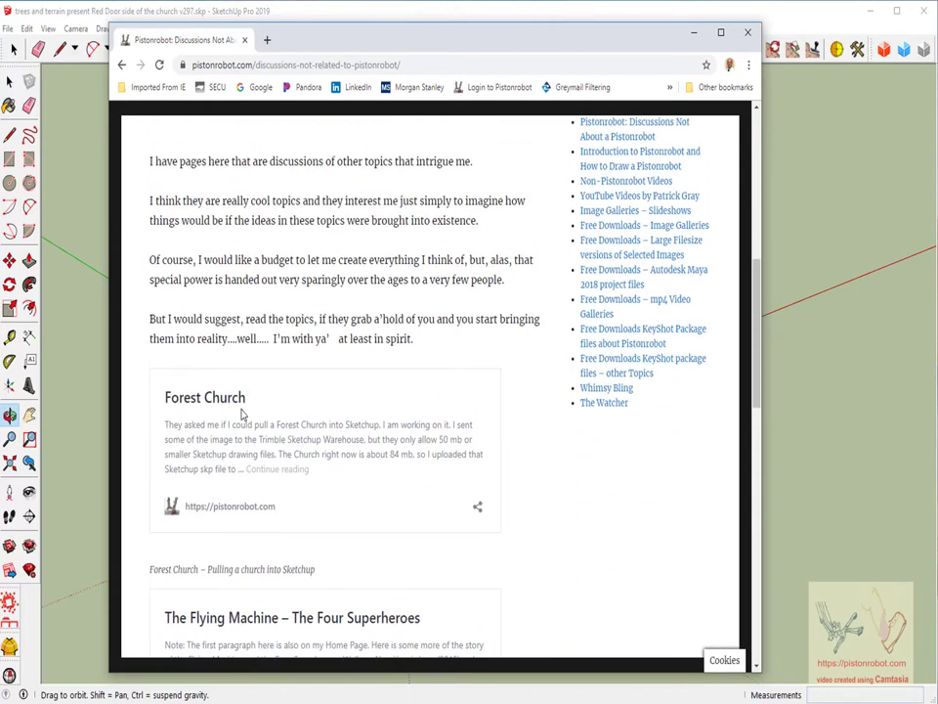
# Step: Open the Forest Church post and scroll through its church renderings
pyautogui.click(226, 407)
pyautogui.scroll(-6, 484, 380)
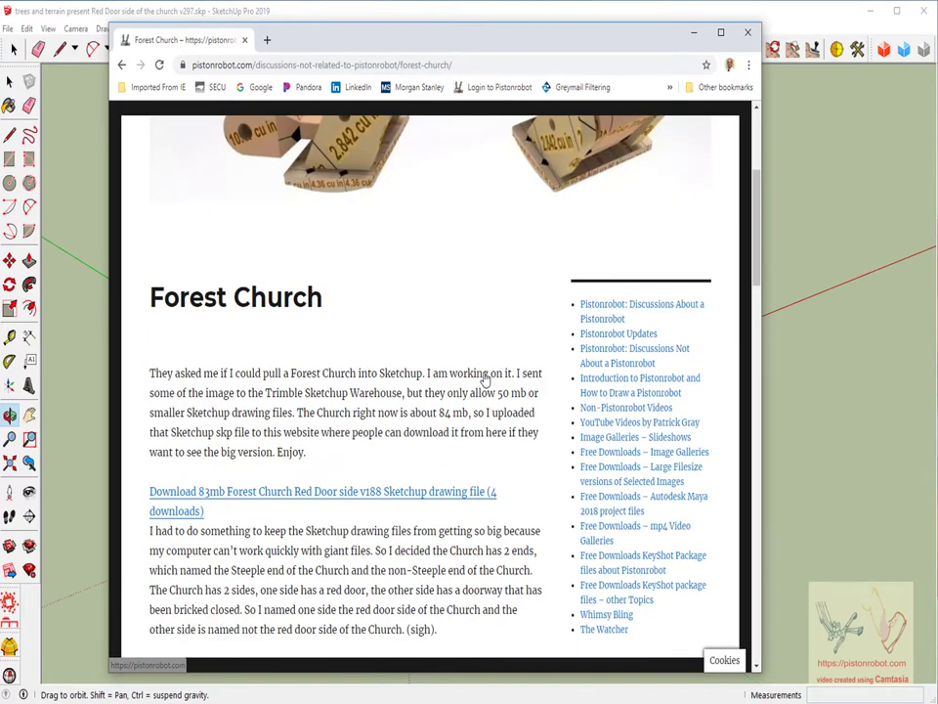
pyautogui.scroll(5, 484, 376)
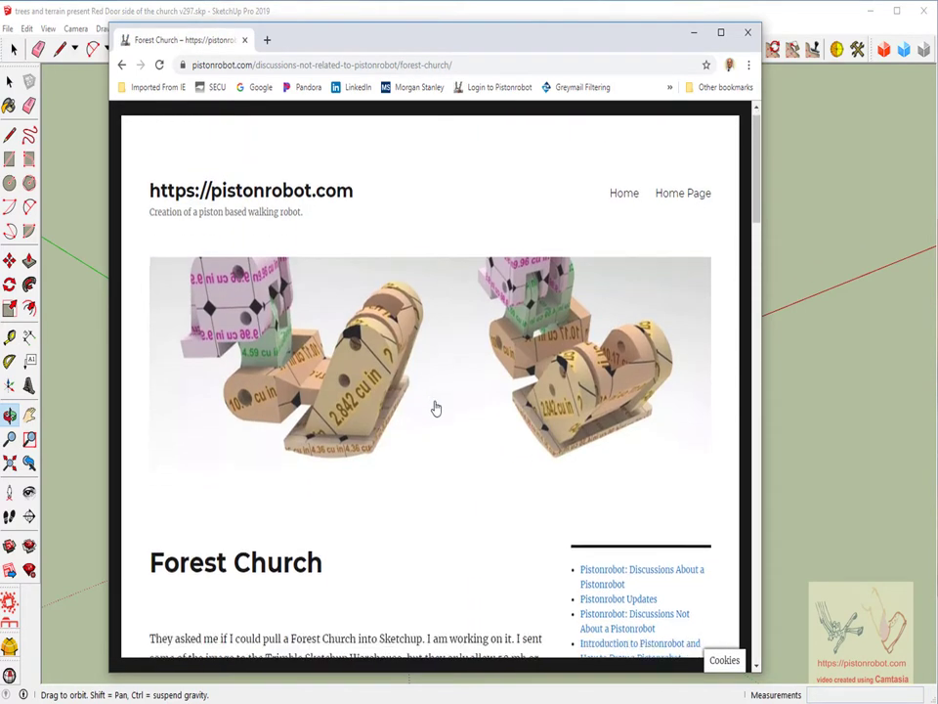
pyautogui.scroll(-9, 436, 408)
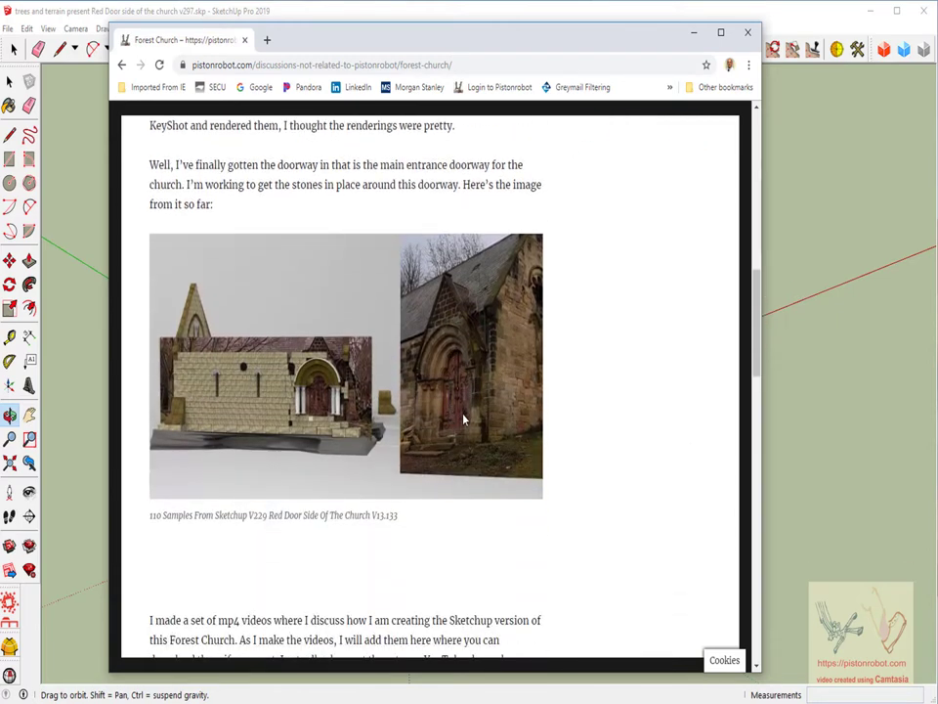
pyautogui.scroll(-5, 470, 416)
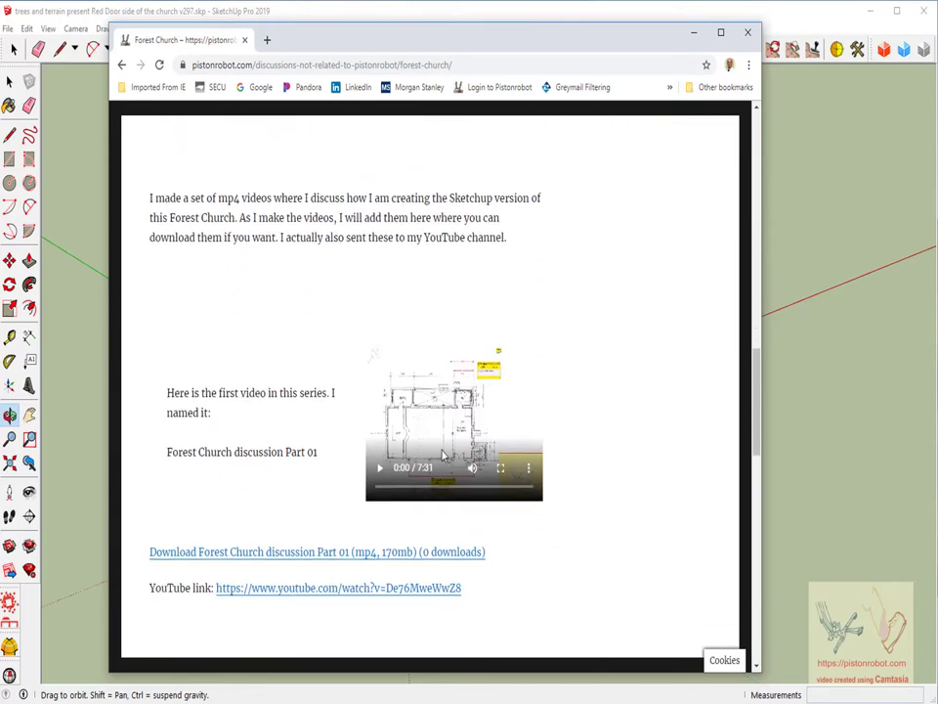
pyautogui.scroll(-3, 434, 539)
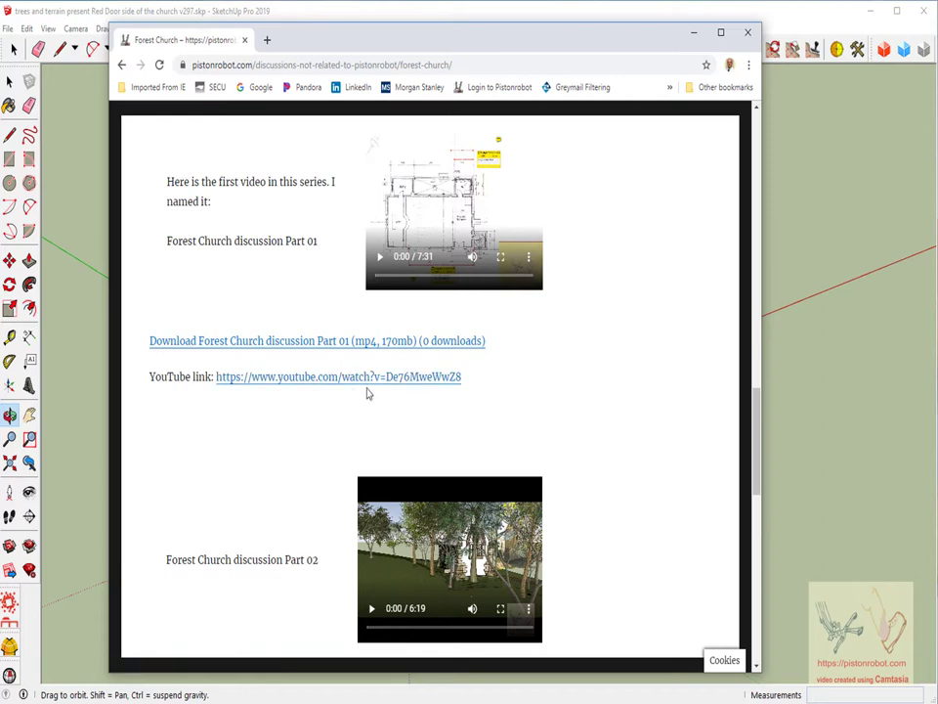
# Step: Scroll through the post's discussion videos, download links and renders, ending at Part 02
pyautogui.scroll(-3, 368, 391)
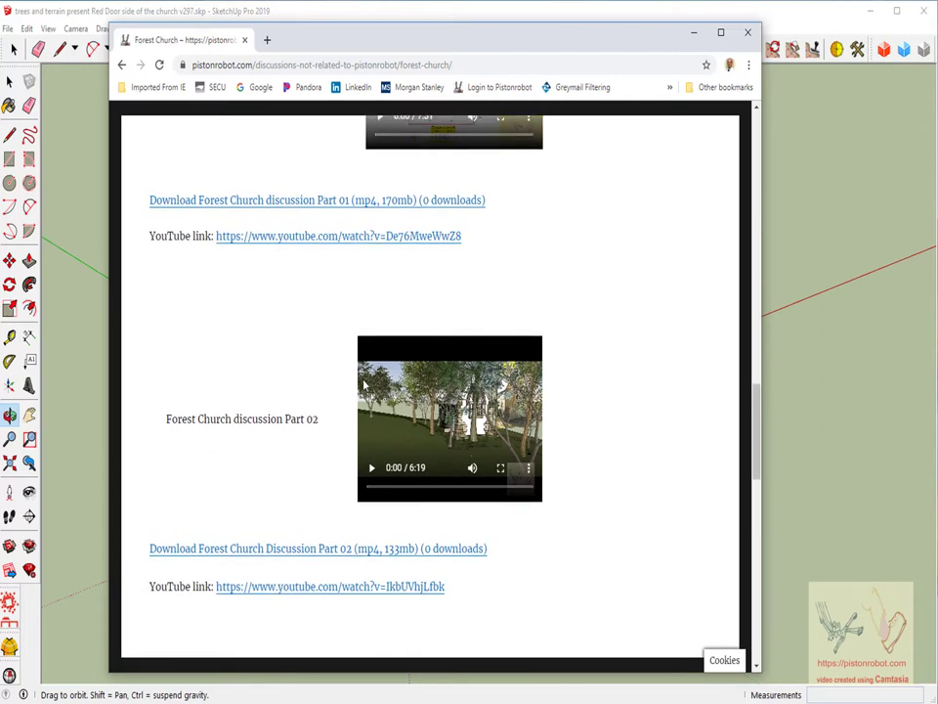
pyautogui.scroll(-14, 364, 387)
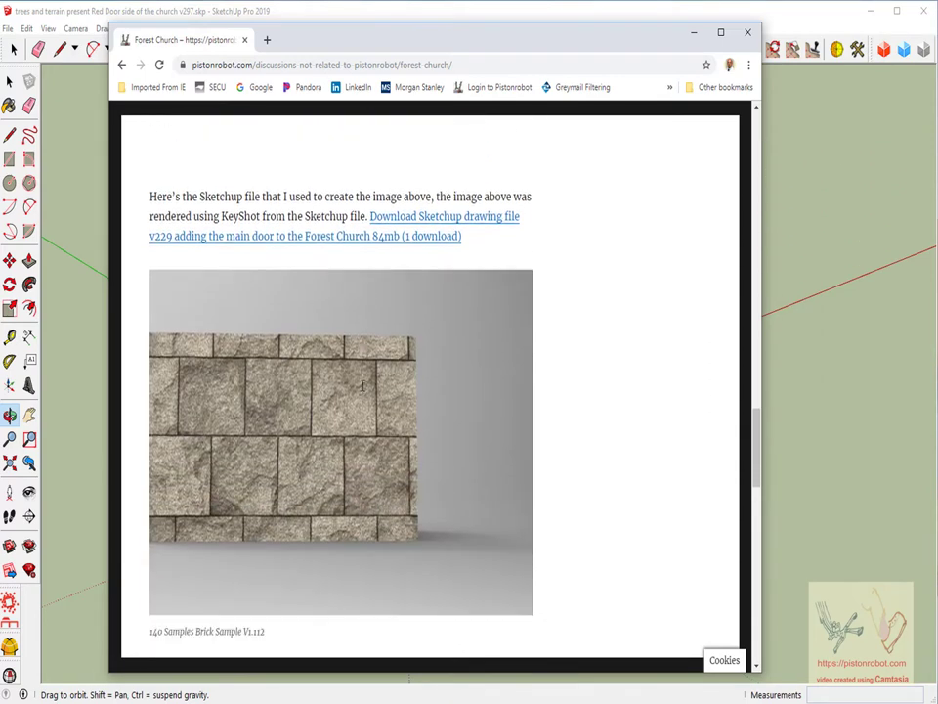
pyautogui.scroll(-8, 323, 376)
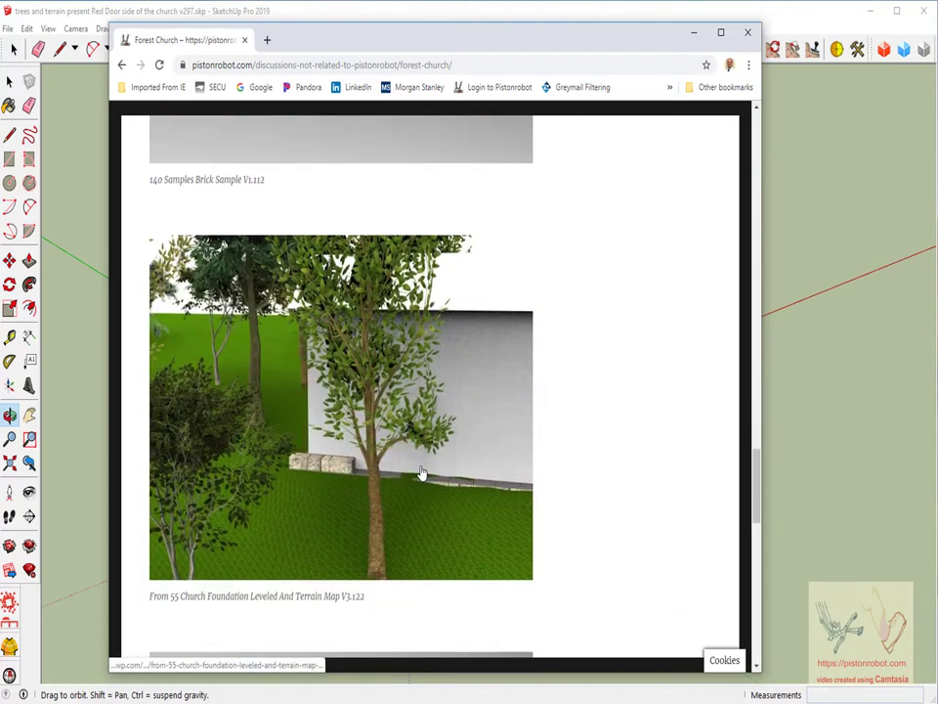
pyautogui.scroll(-6, 422, 475)
pyautogui.scroll(15, 422, 474)
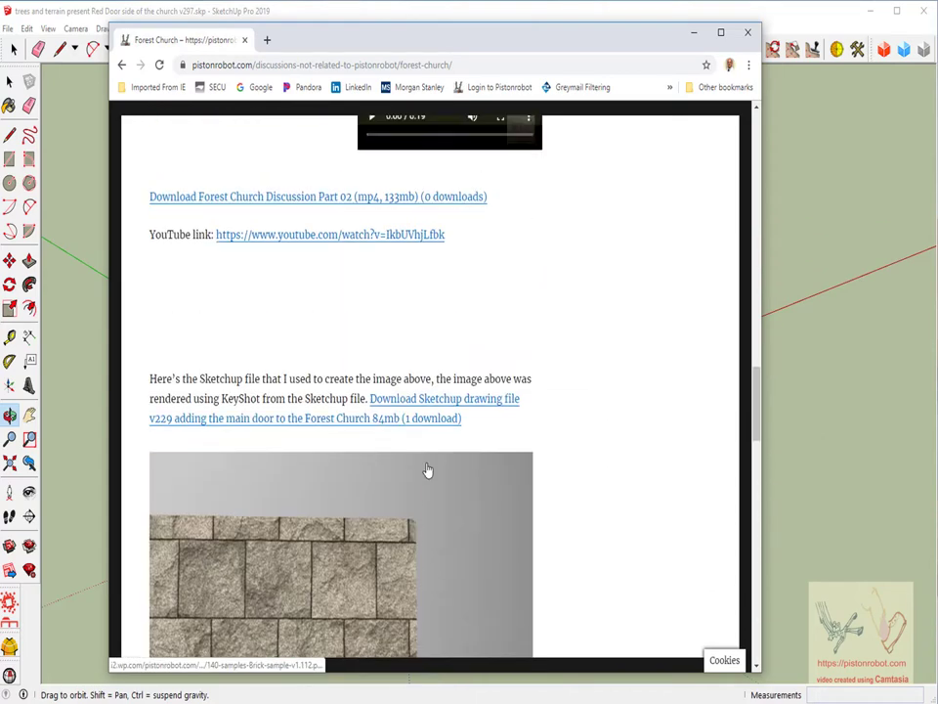
pyautogui.scroll(-20, 410, 335)
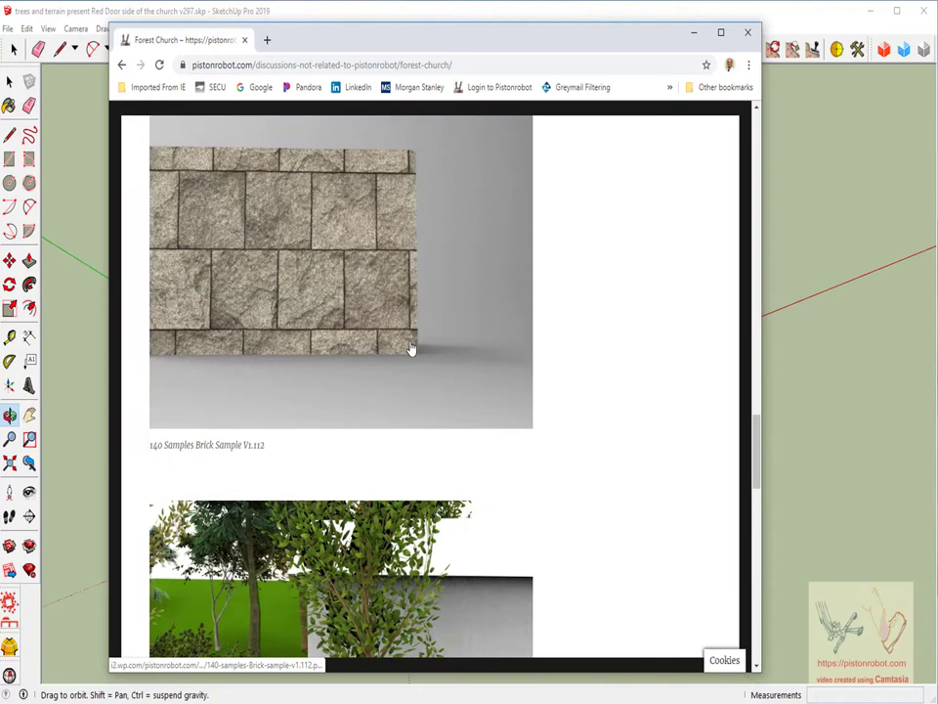
pyautogui.scroll(-8, 411, 351)
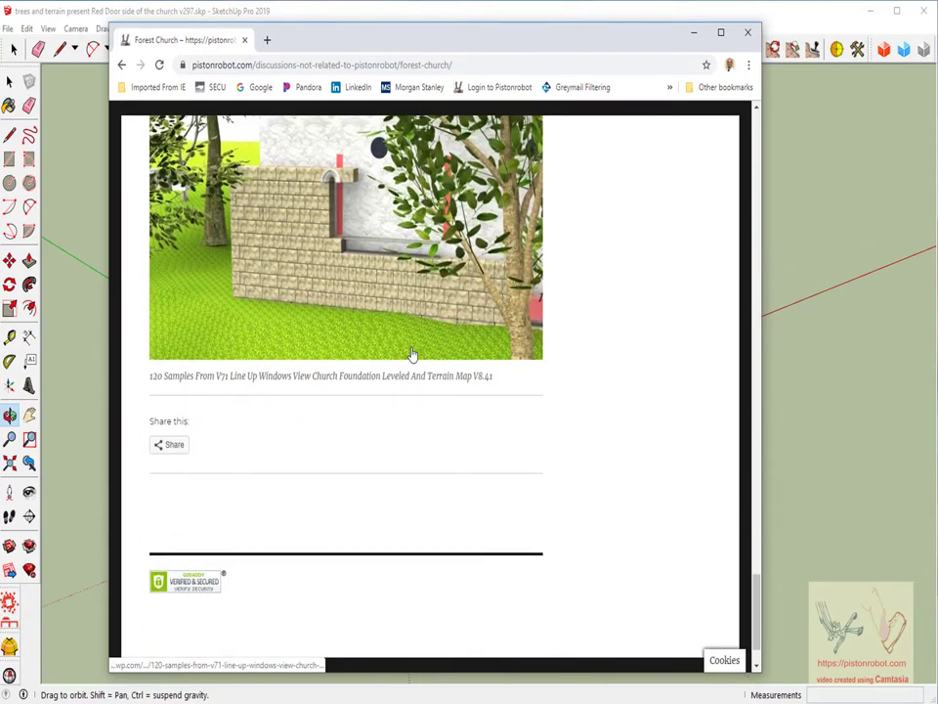
pyautogui.scroll(8, 412, 356)
pyautogui.scroll(16, 411, 355)
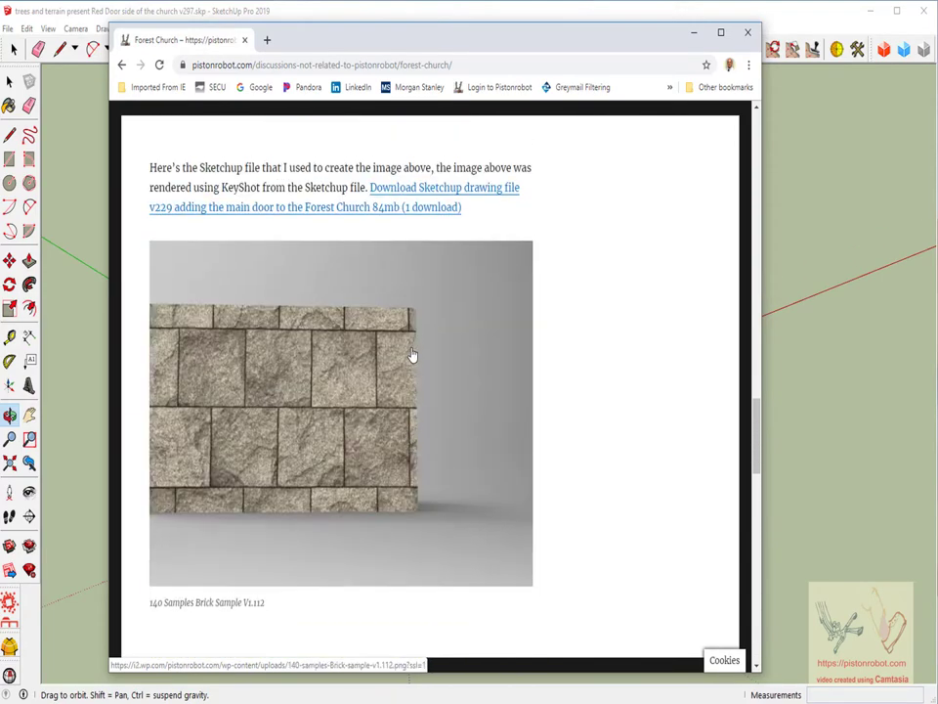
pyautogui.scroll(4, 411, 354)
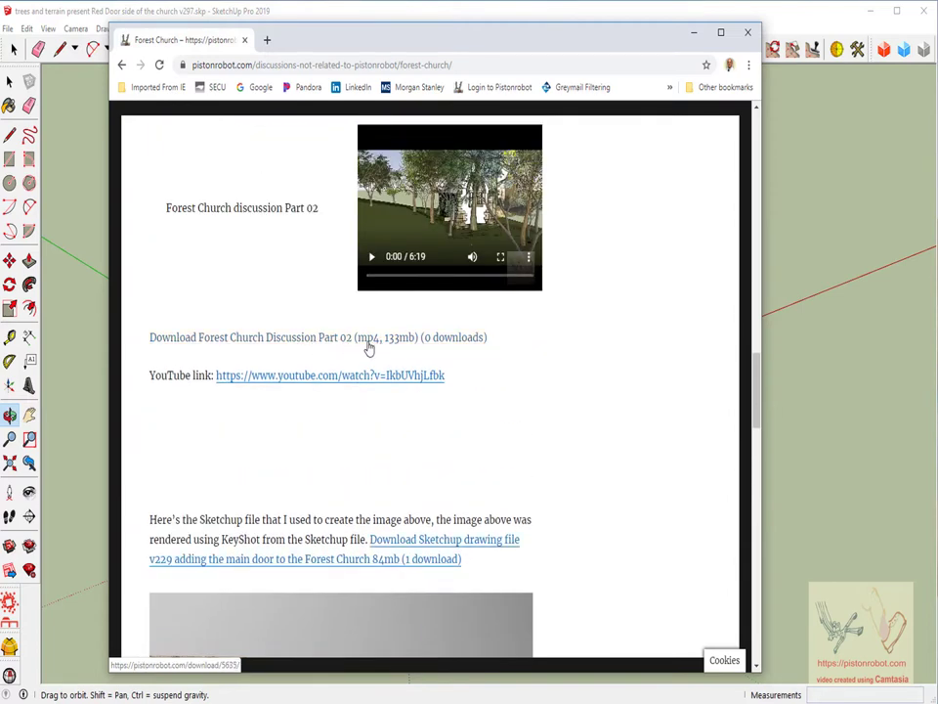
pyautogui.scroll(8, 369, 348)
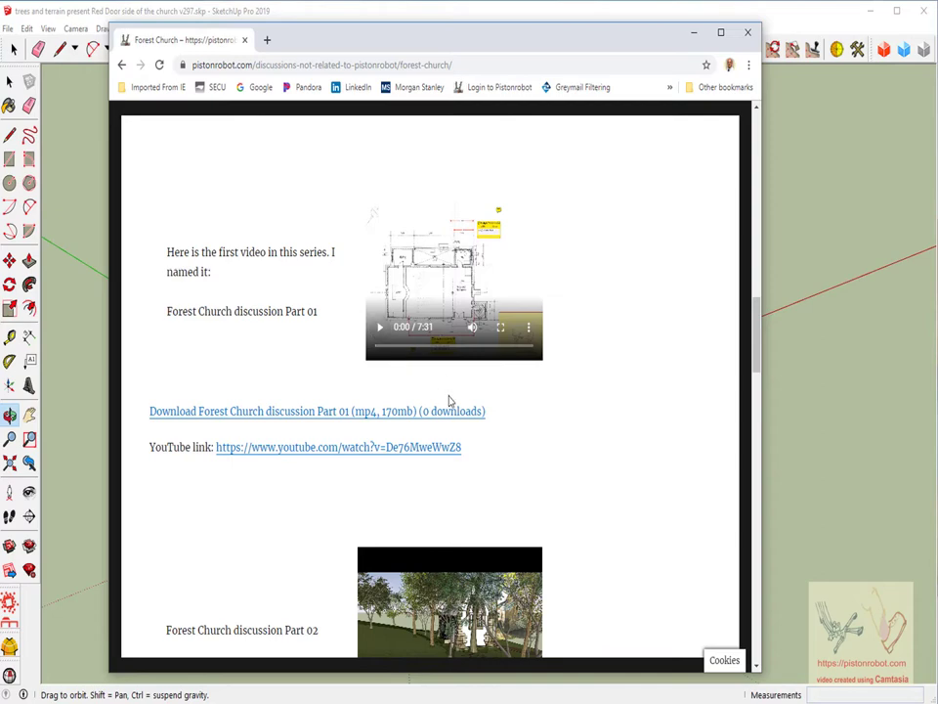
pyautogui.scroll(7, 404, 425)
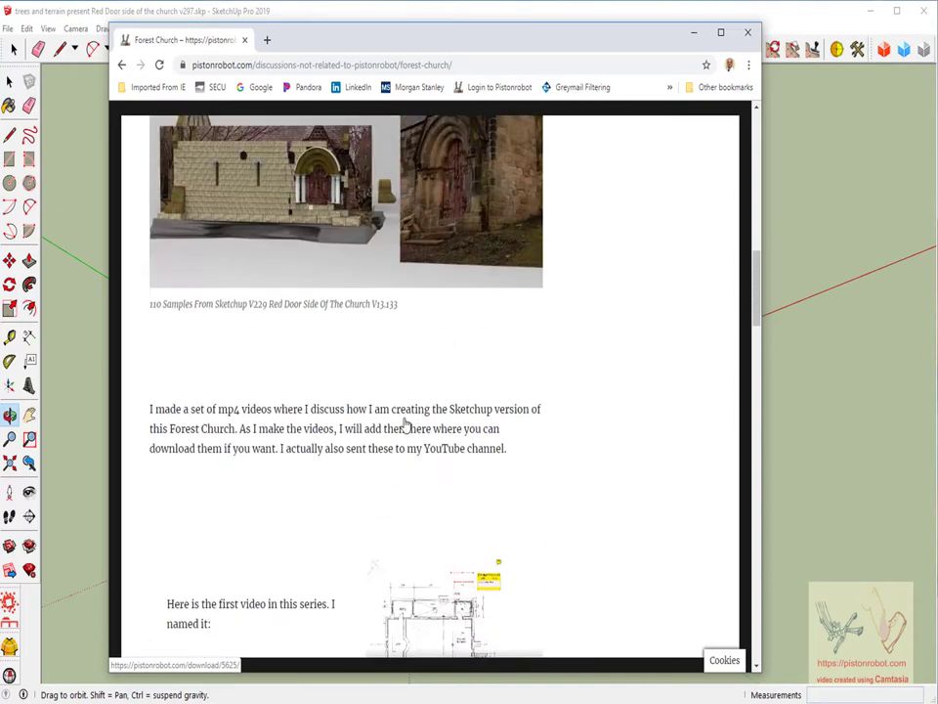
pyautogui.scroll(9, 411, 423)
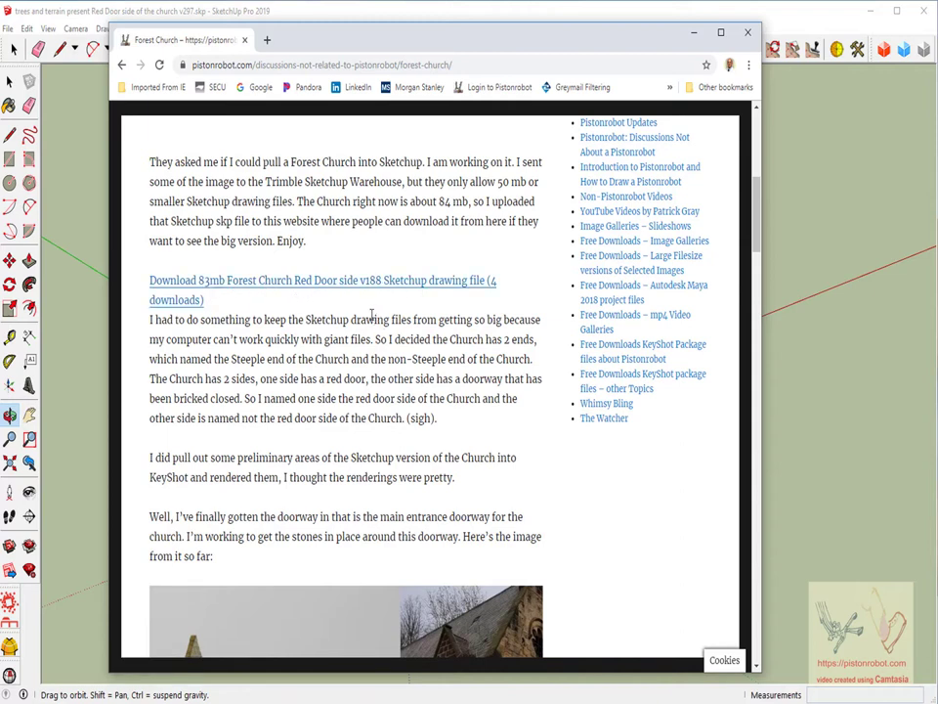
pyautogui.scroll(-2, 372, 317)
pyautogui.scroll(1, 357, 279)
pyautogui.scroll(-2, 364, 297)
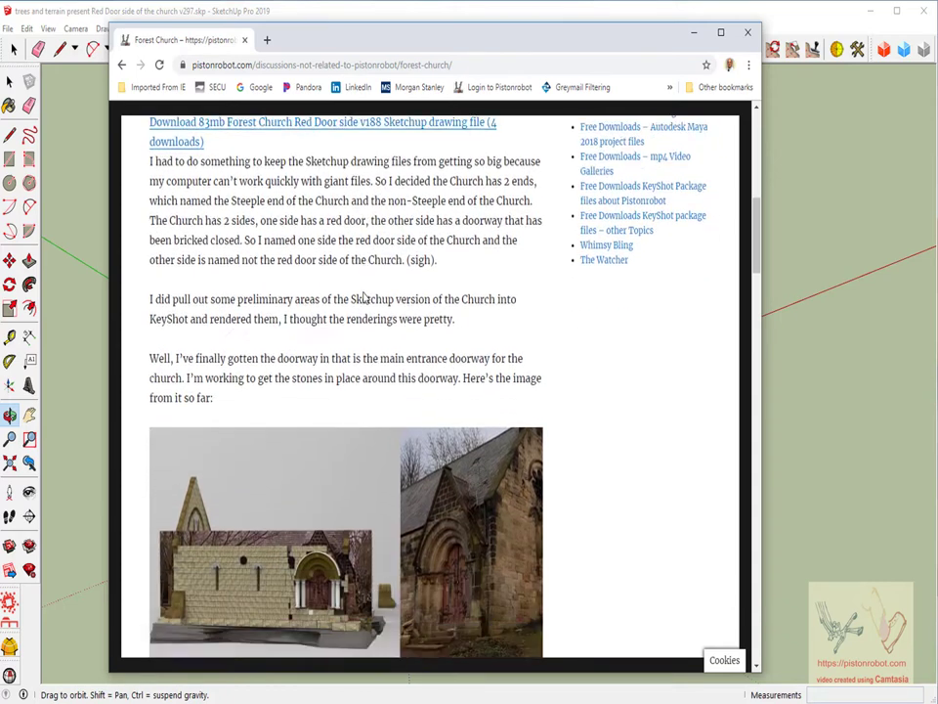
pyautogui.scroll(1, 391, 247)
pyautogui.scroll(2, 391, 247)
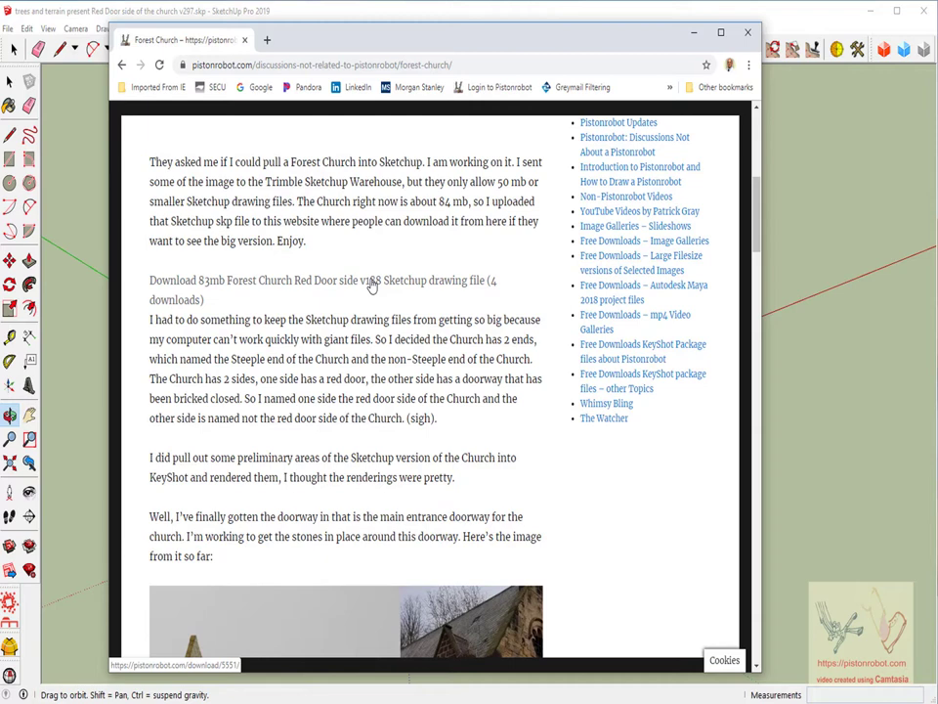
pyautogui.scroll(-1, 372, 286)
pyautogui.scroll(1, 391, 248)
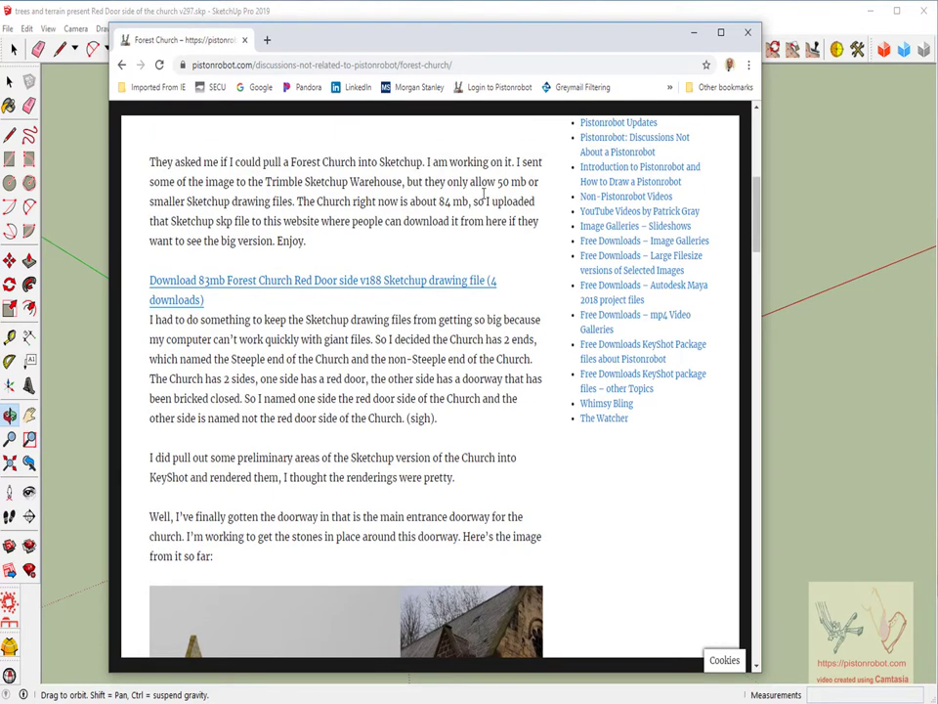
pyautogui.scroll(1, 440, 251)
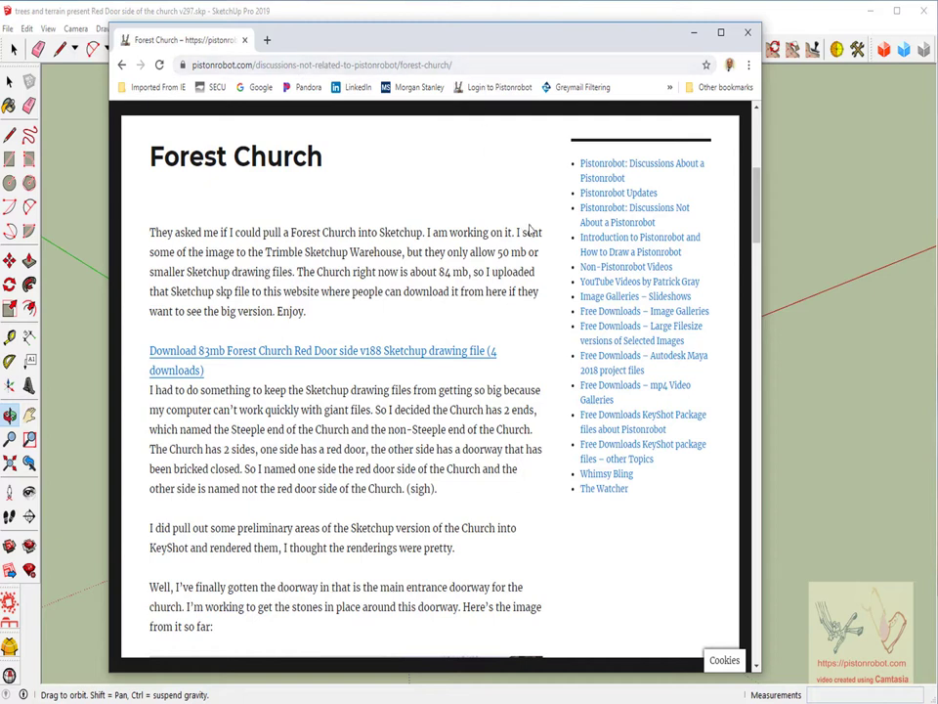
pyautogui.scroll(-3, 567, 381)
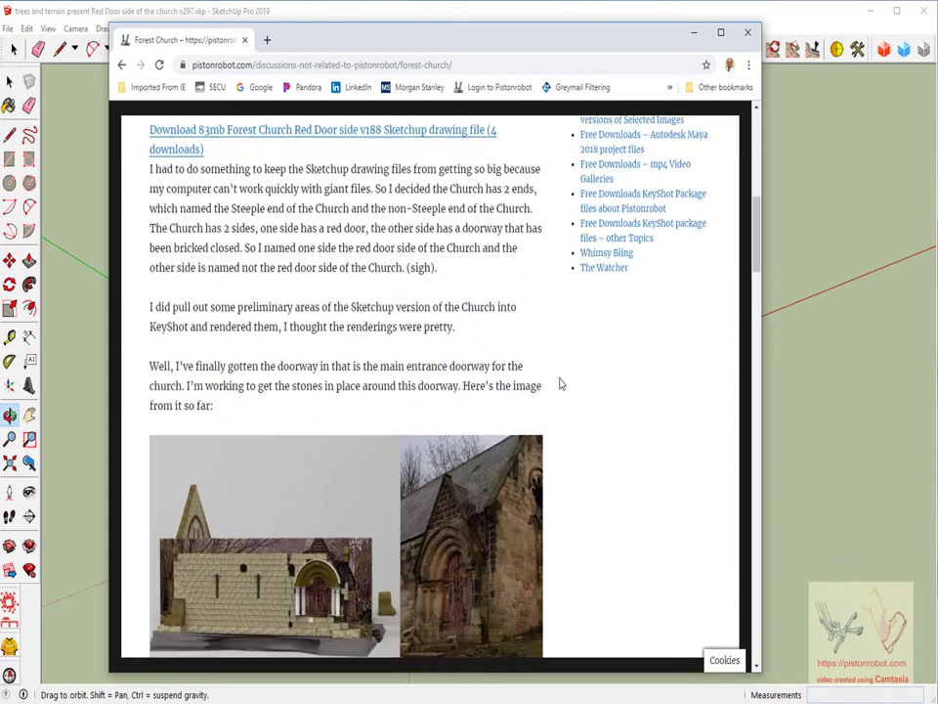
pyautogui.scroll(3, 560, 382)
pyautogui.scroll(5, 562, 378)
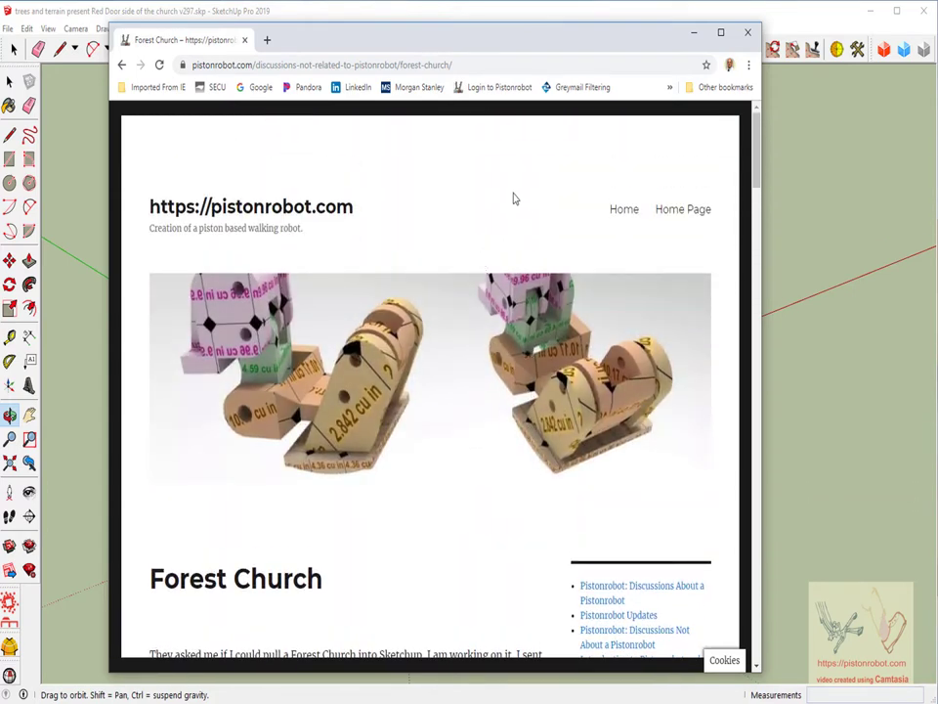
pyautogui.scroll(-3, 495, 225)
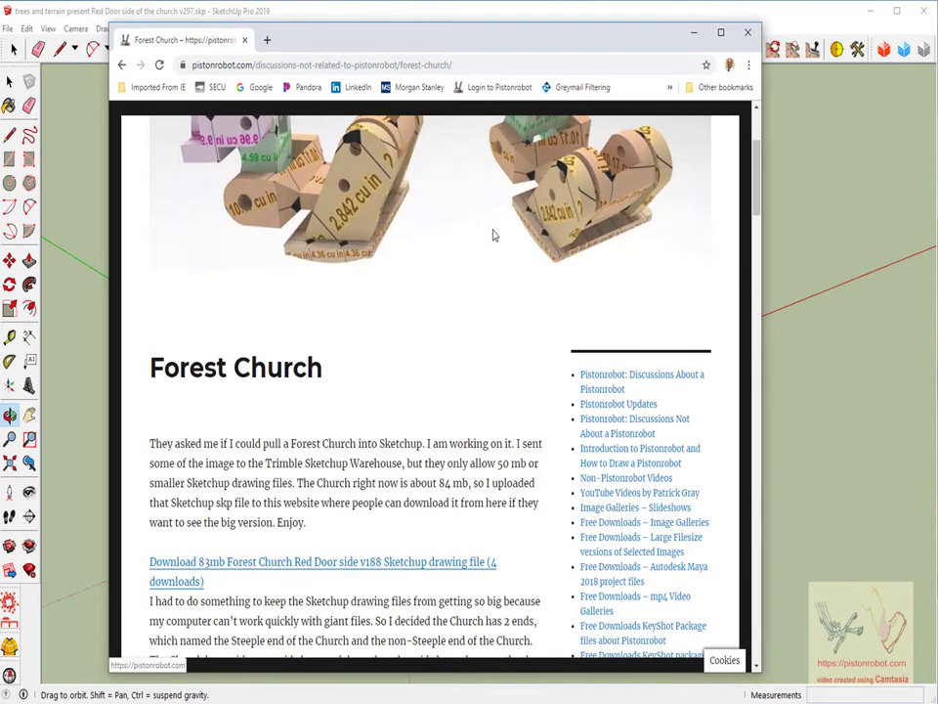
pyautogui.scroll(-1, 494, 244)
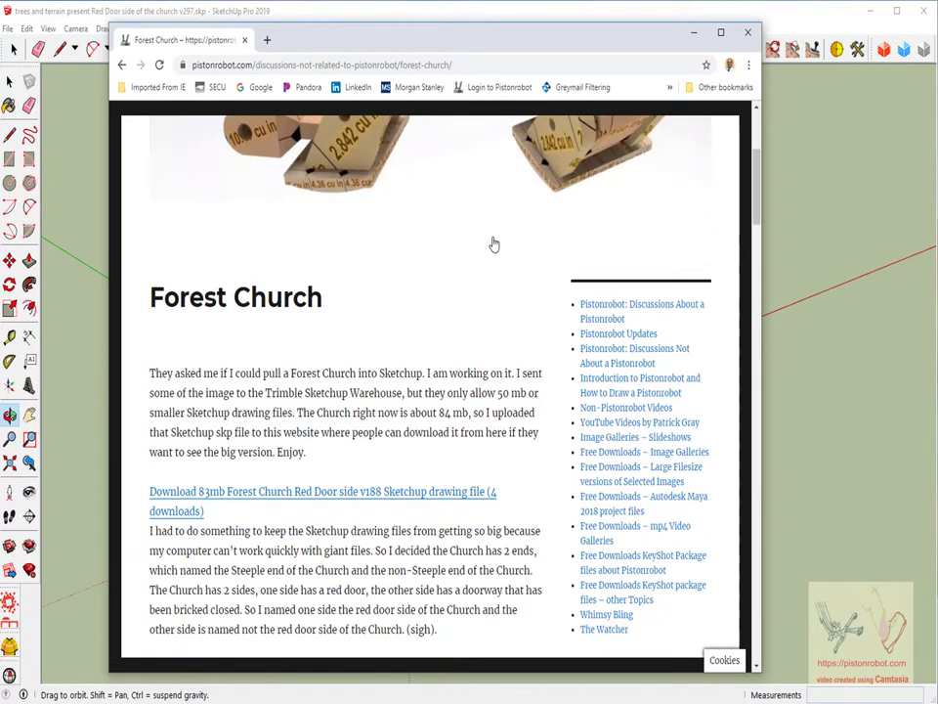